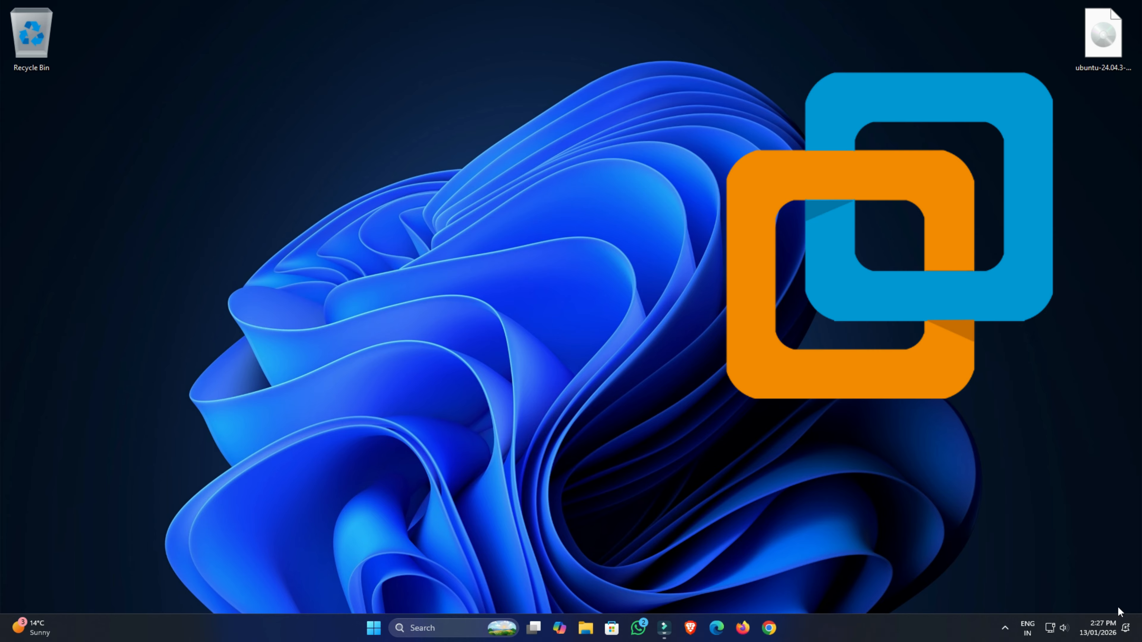
Search the web for vmware workstation and open the VMware Fusion and Workstation product page.
click(772, 629)
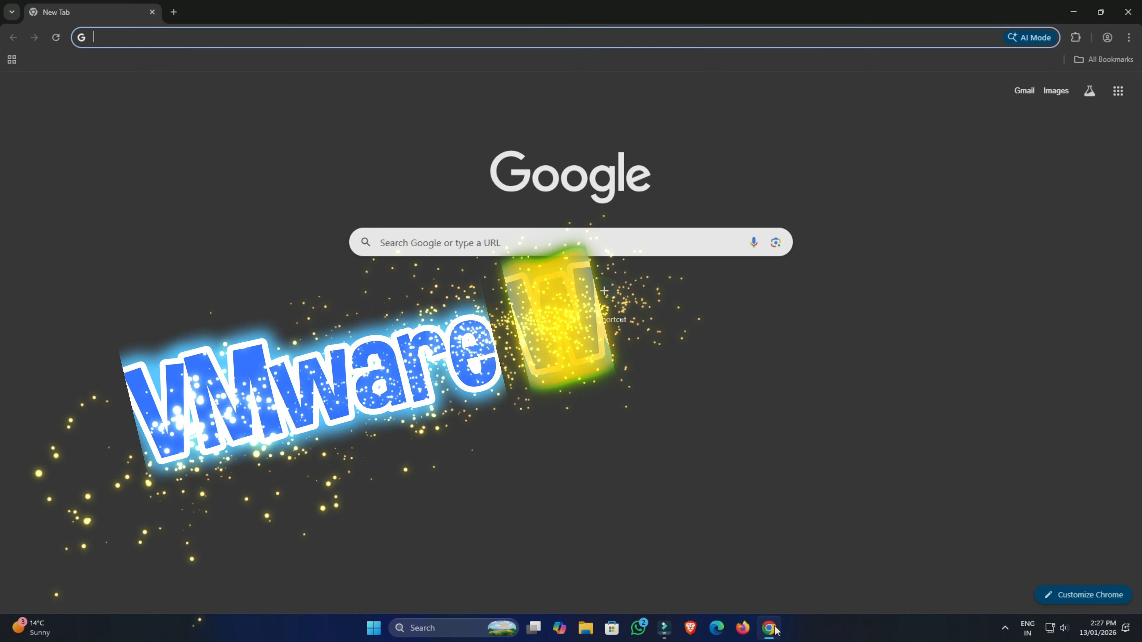
text(vmware workstation)
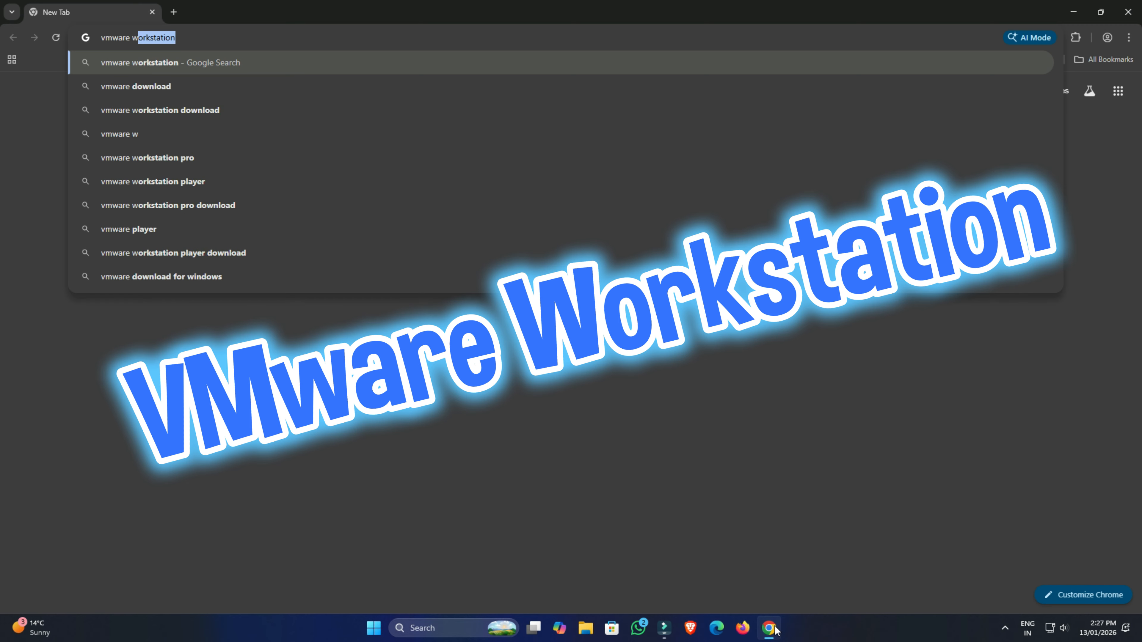
key(Return)
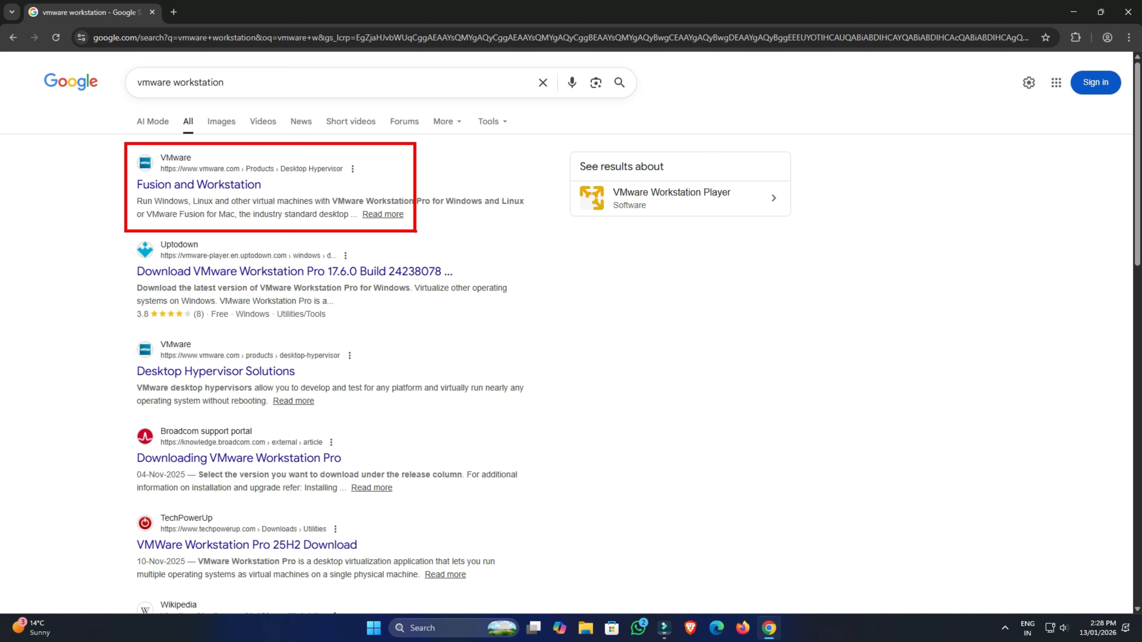
click(260, 186)
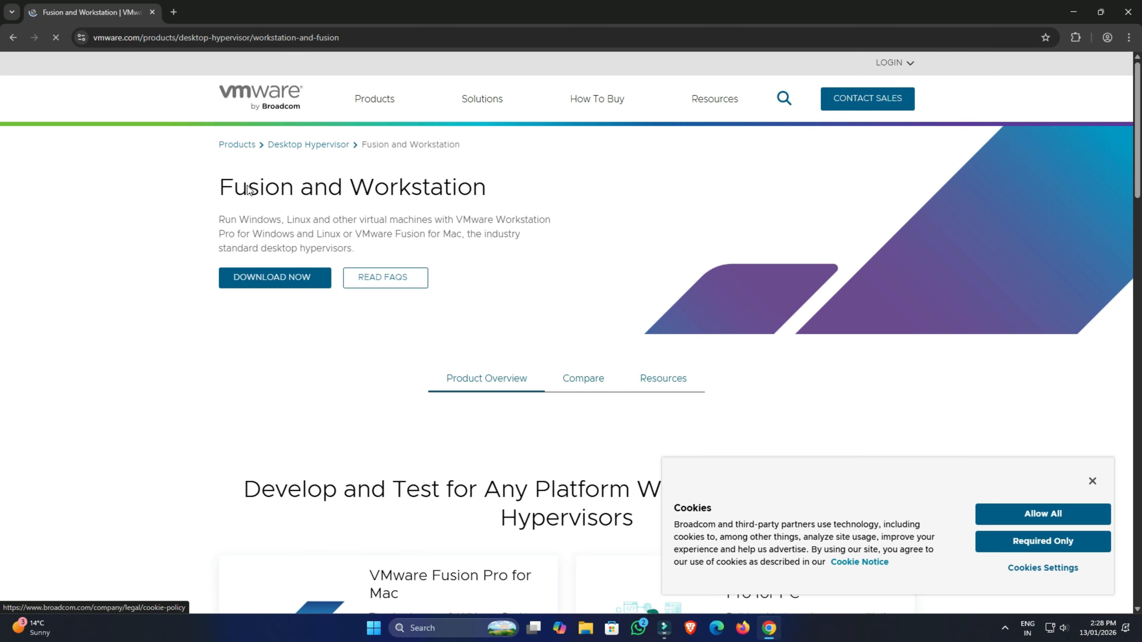
Dismiss the cookie banner and follow the download link for VMware Workstation Pro for PC.
key(Tab)
key(Return)
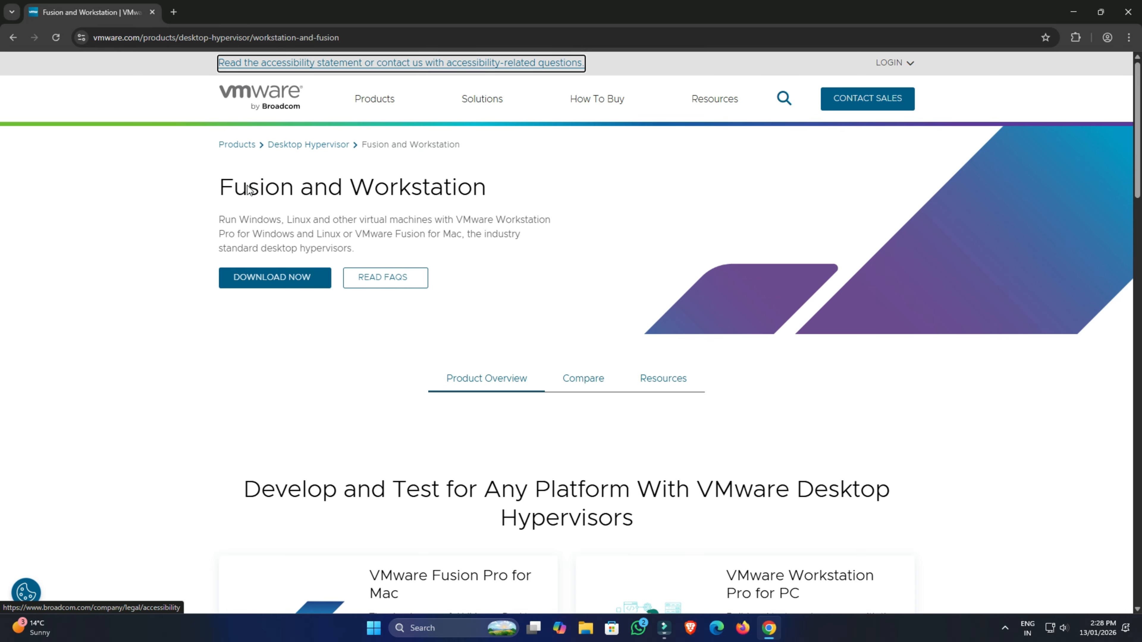
scroll(250, 189, down, 5)
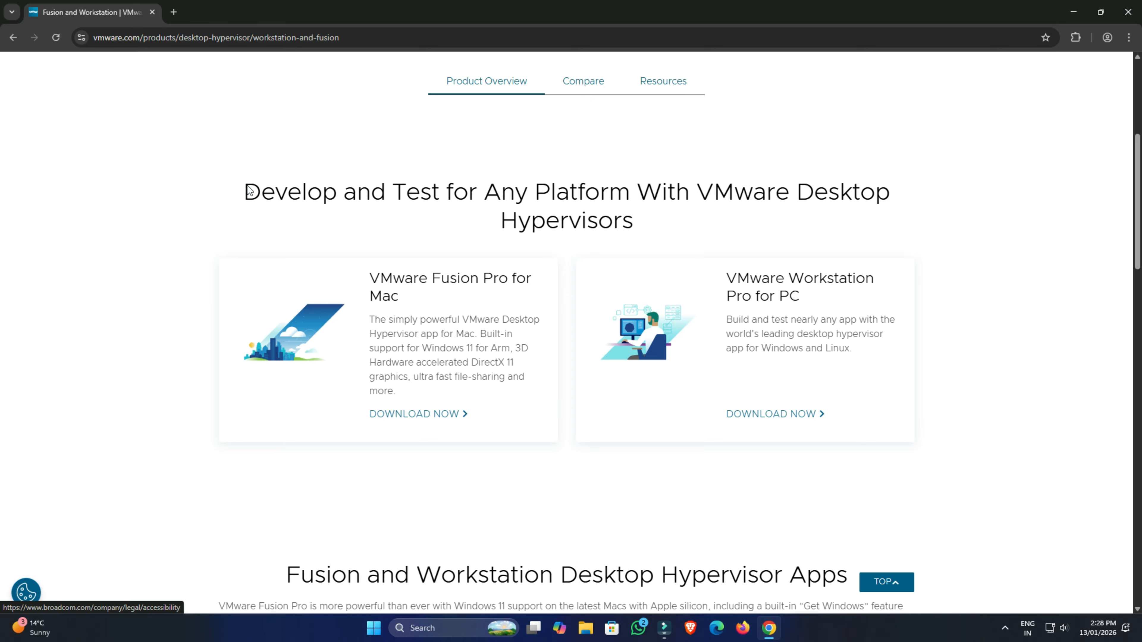
mouse_move(573, 254)
mouse_down()
mouse_move(822, 422)
mouse_move(923, 446)
mouse_up()
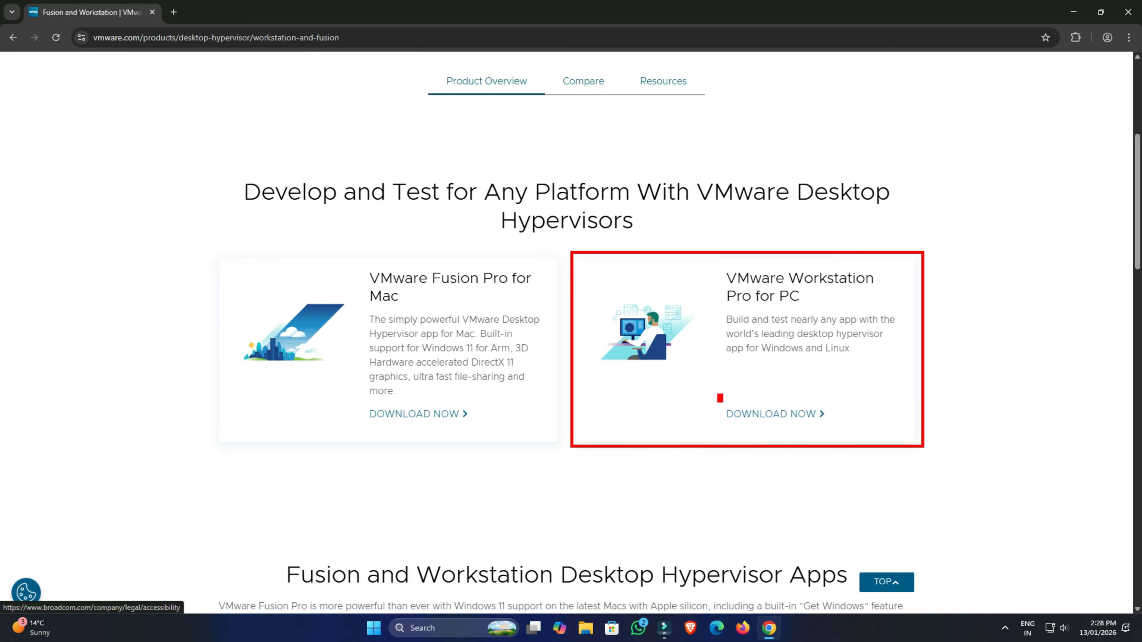
mouse_move(719, 398)
mouse_down()
mouse_move(799, 435)
mouse_move(832, 434)
mouse_up()
key(Escape)
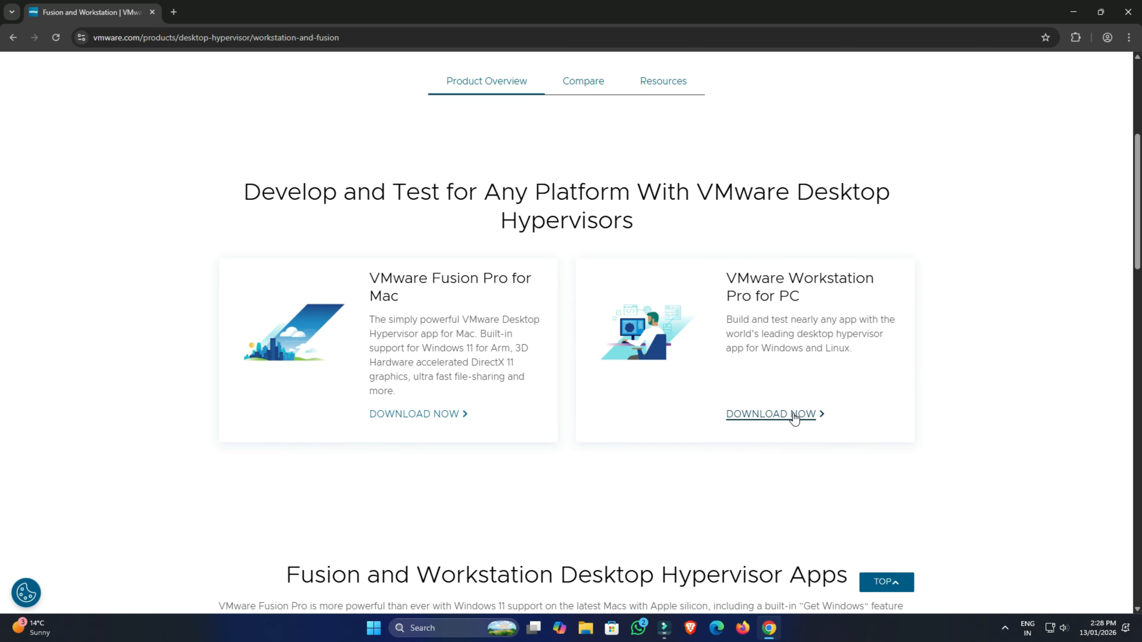
click(793, 414)
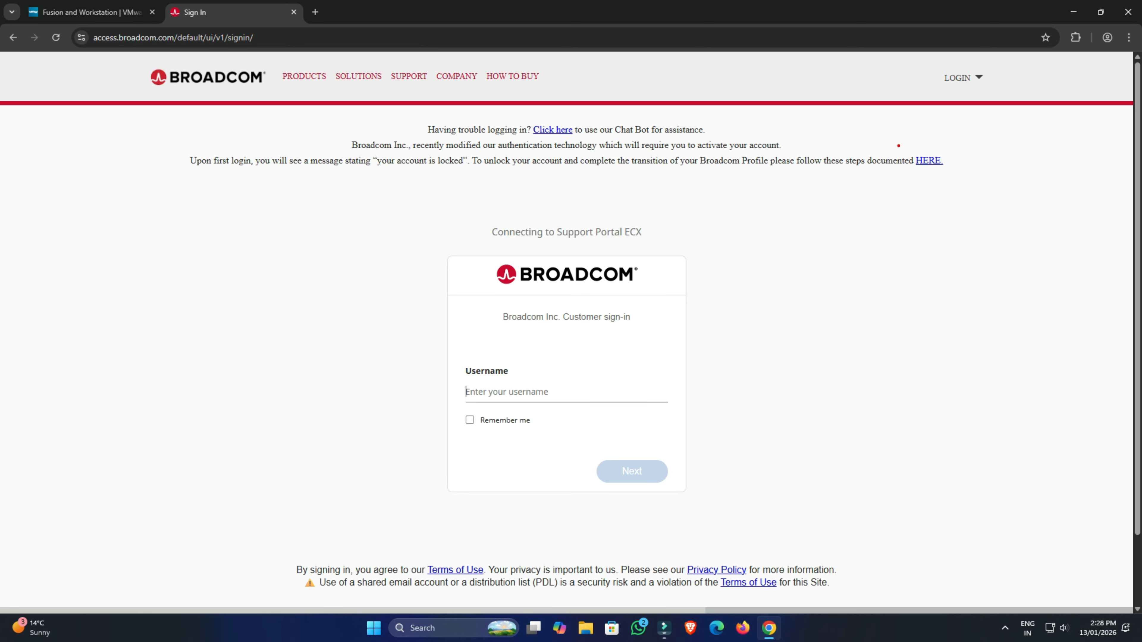
Open the Broadcom account registration page and dismiss its cookie banner.
click(978, 79)
click(939, 122)
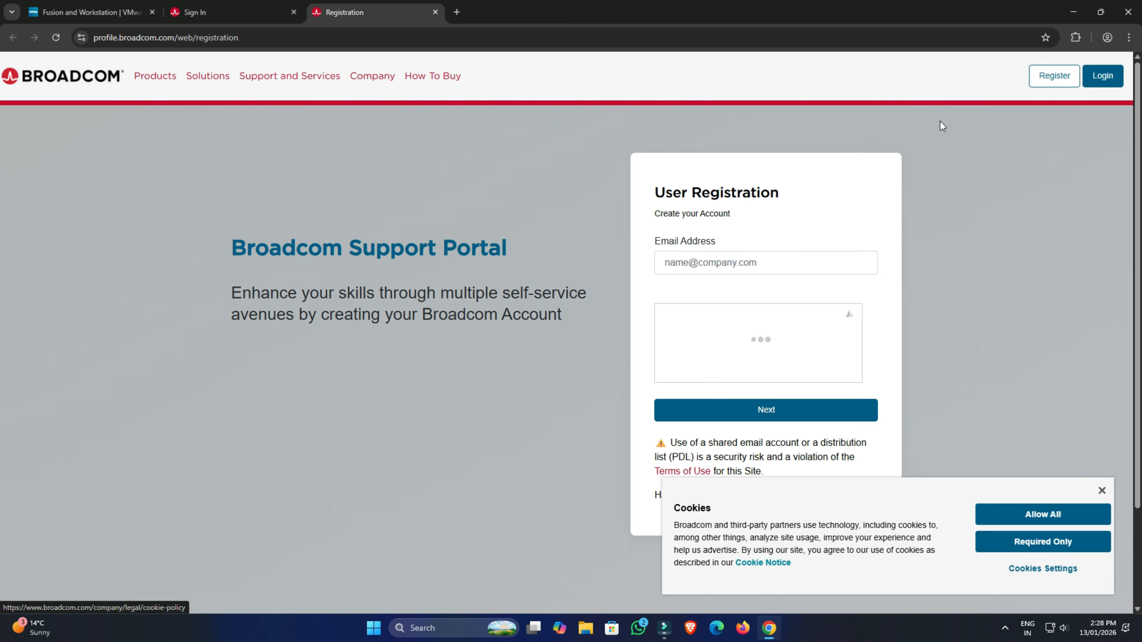
key(Tab)
key(Return)
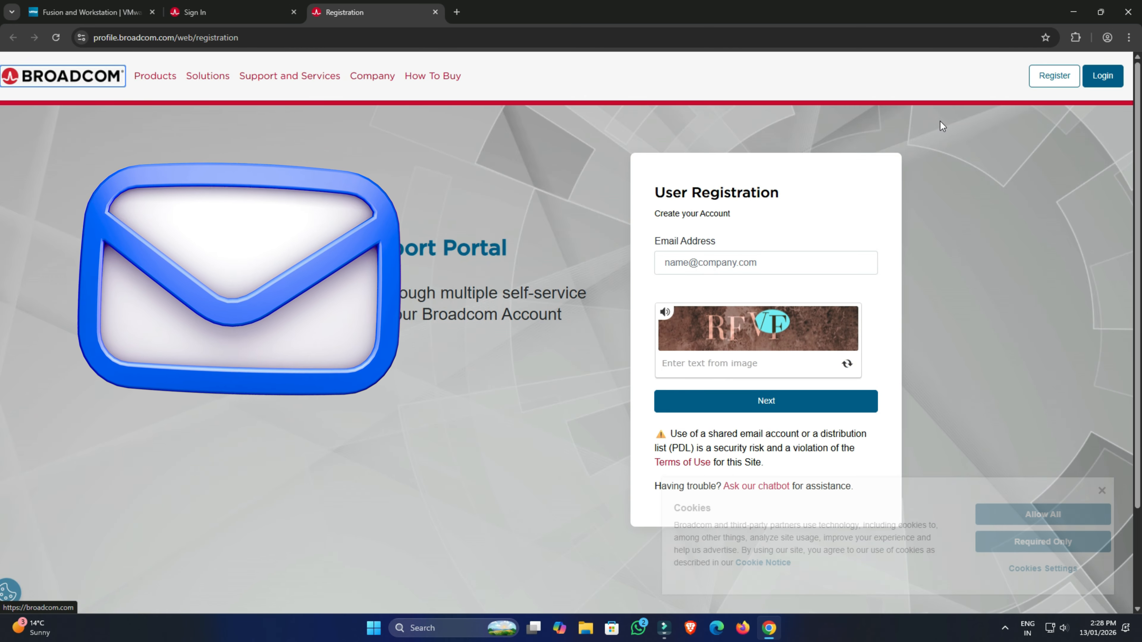
Submit the registration form with an e-mail address and the captcha text, then close the registration tab.
click(754, 263)
text(...)
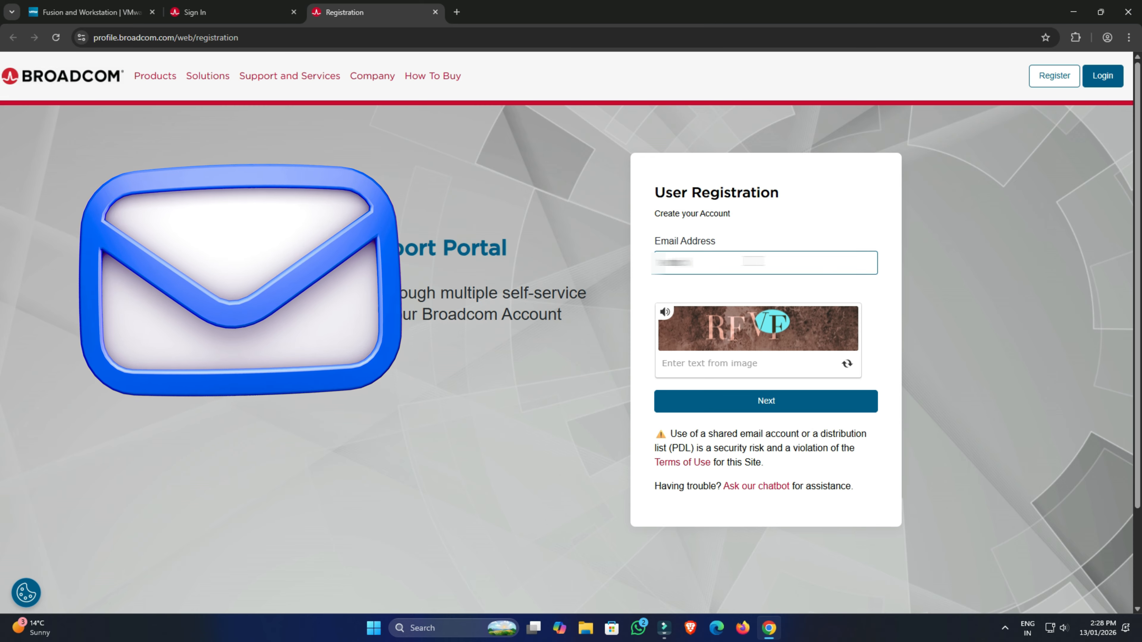
text(...om)
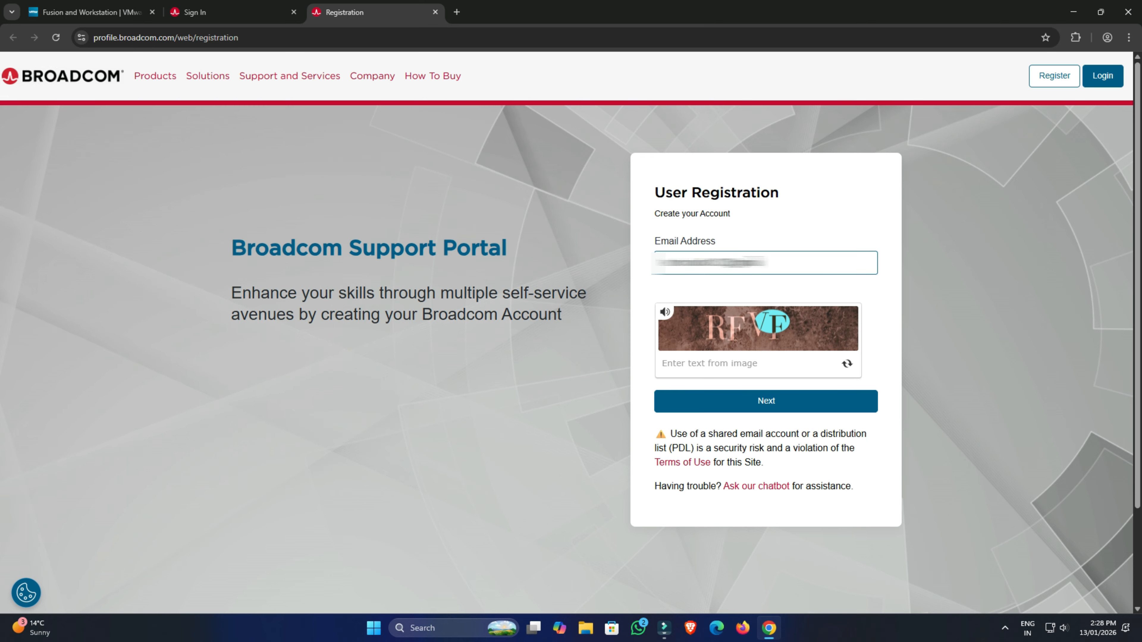
key(Tab)
key(Tab)
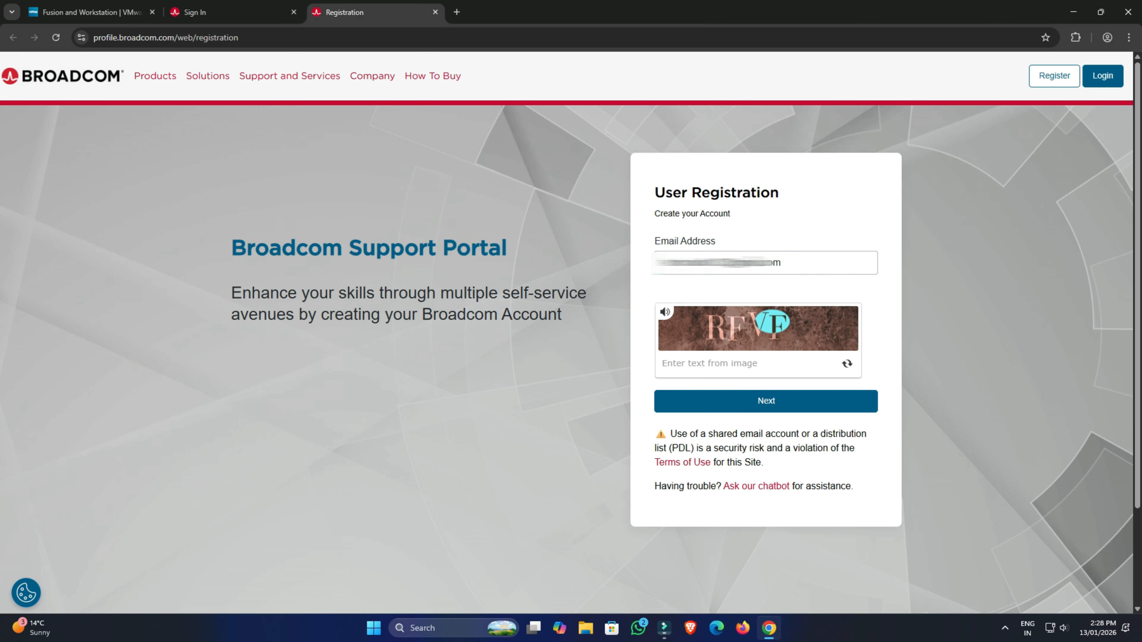
text(RFVF)
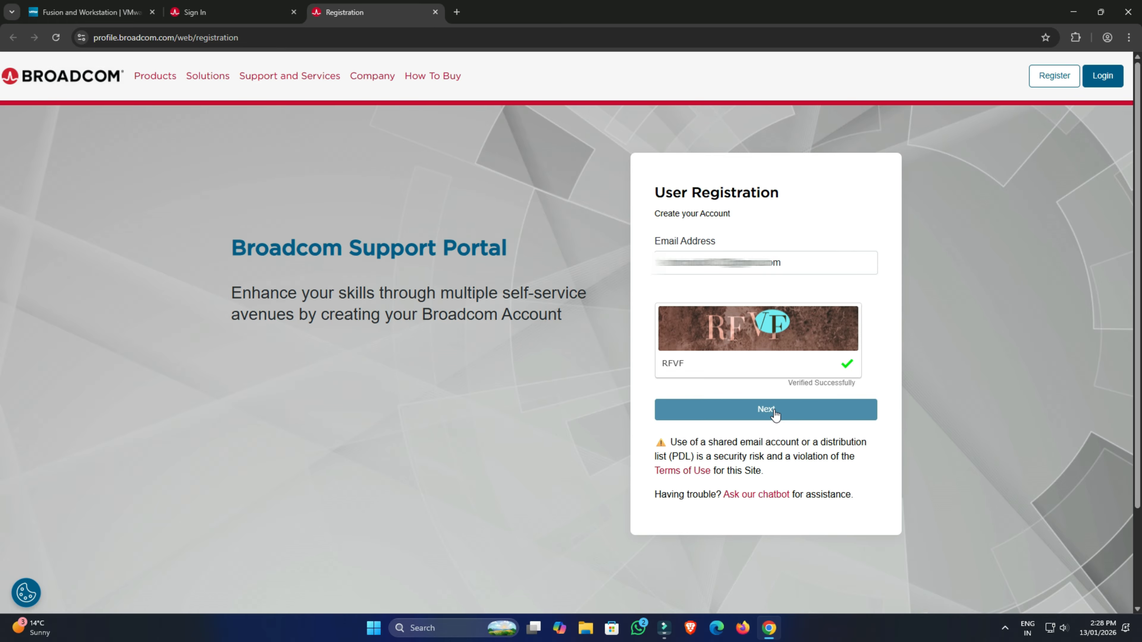
click(774, 410)
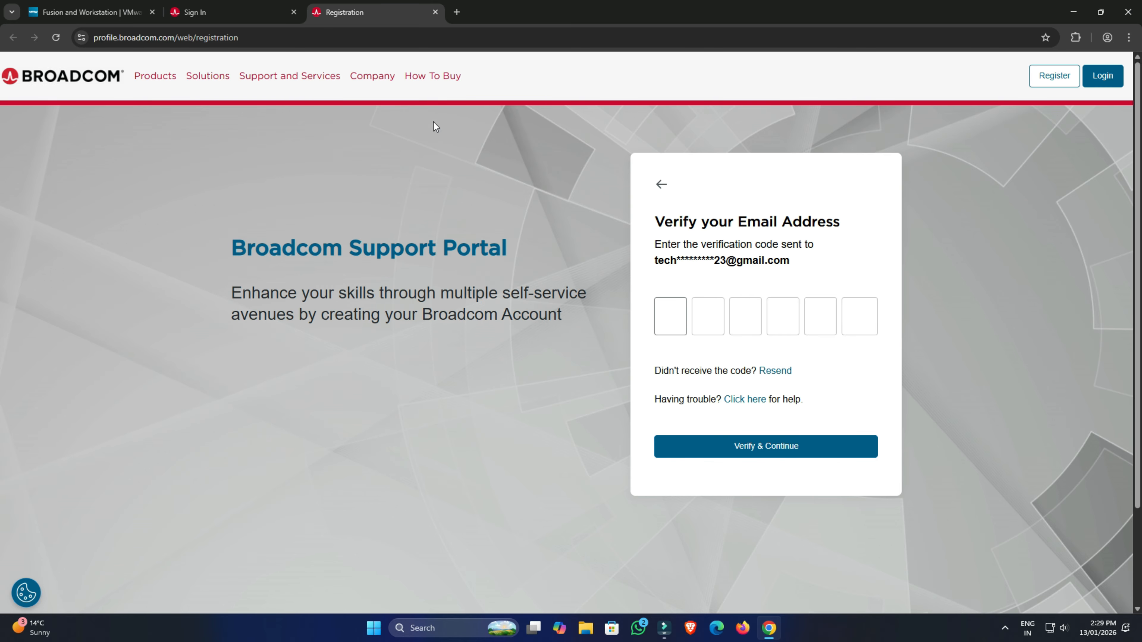
click(435, 12)
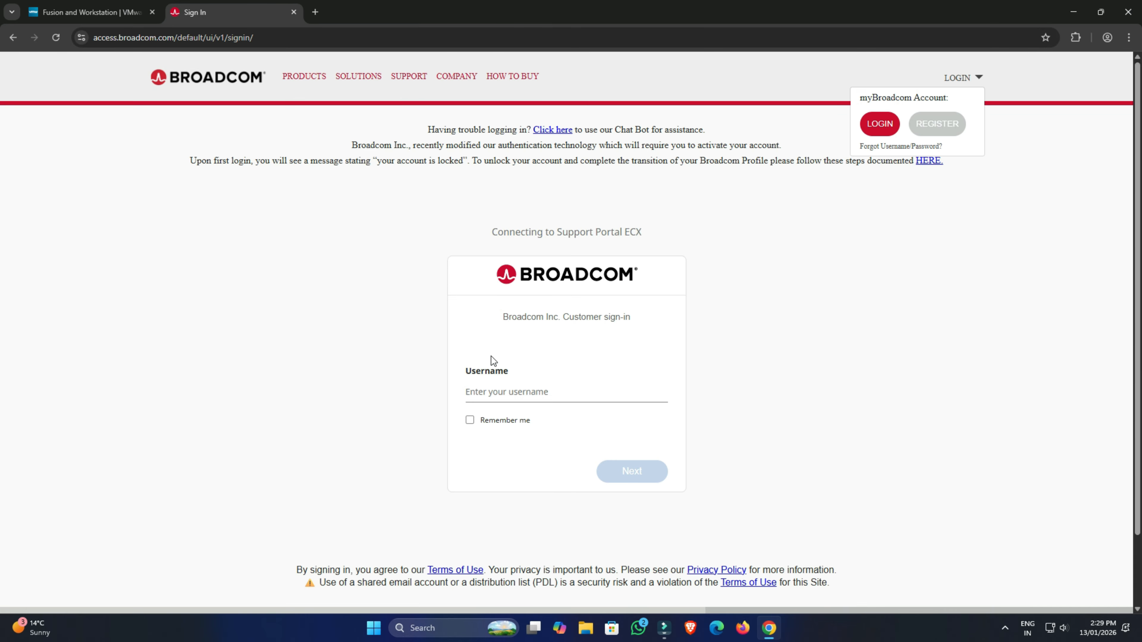
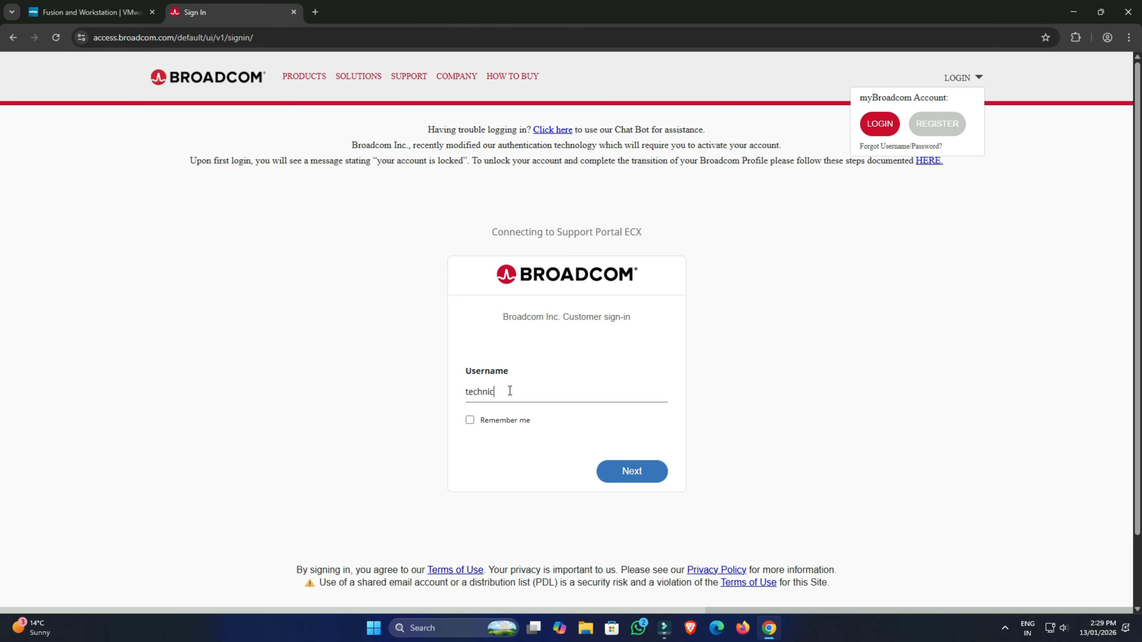
Sign in to the Broadcom portal with the account e-mail and password.
key(Return)
text(••)
key(Return)
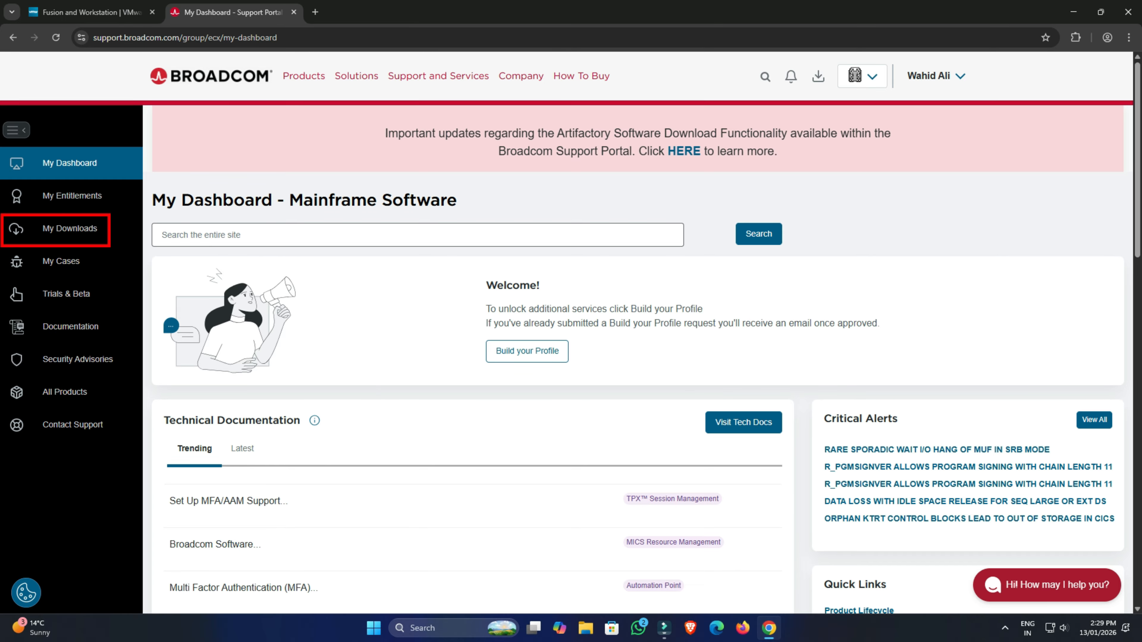
Open My Downloads and follow the link to the free software downloads.
click(84, 234)
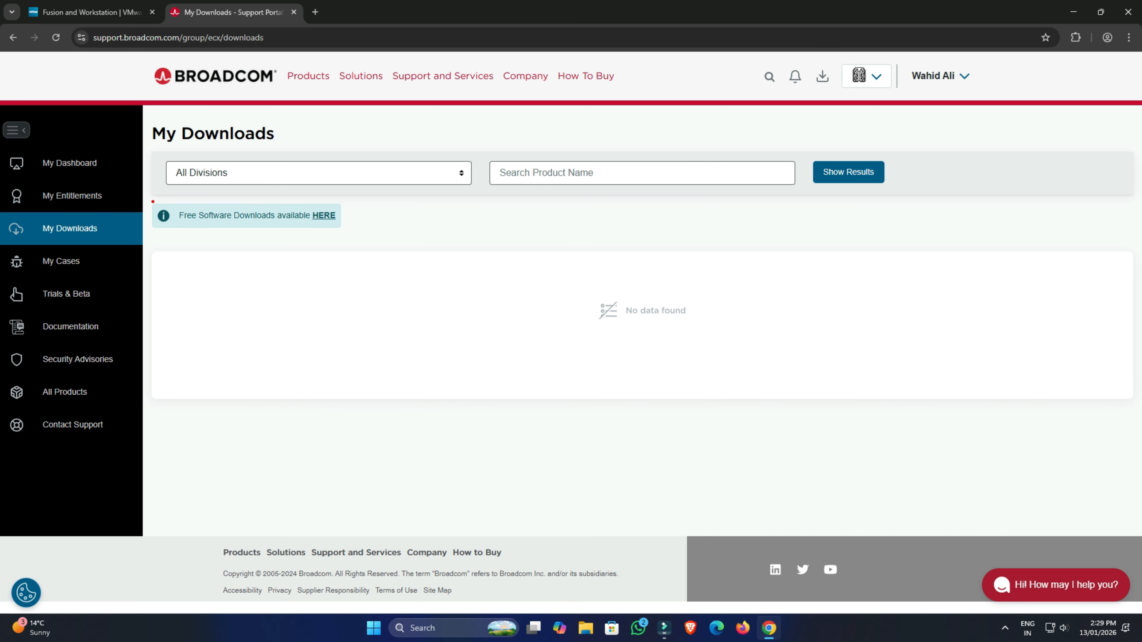
mouse_move(153, 202)
mouse_down()
mouse_move(301, 235)
mouse_move(346, 232)
mouse_up()
drag(303, 200, 346, 233)
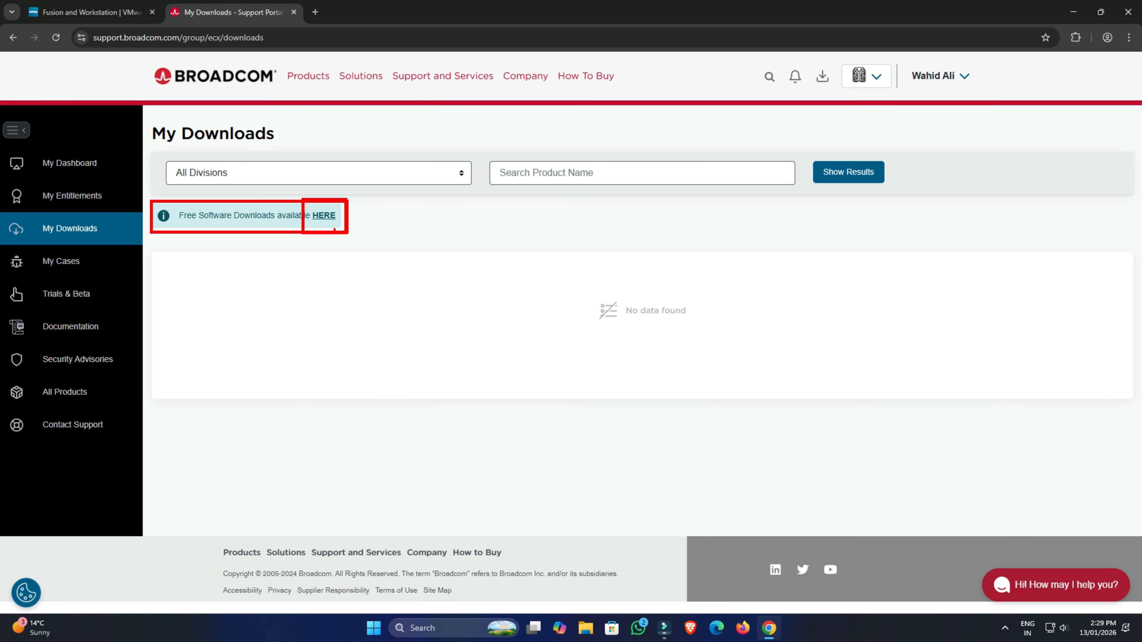
click(324, 216)
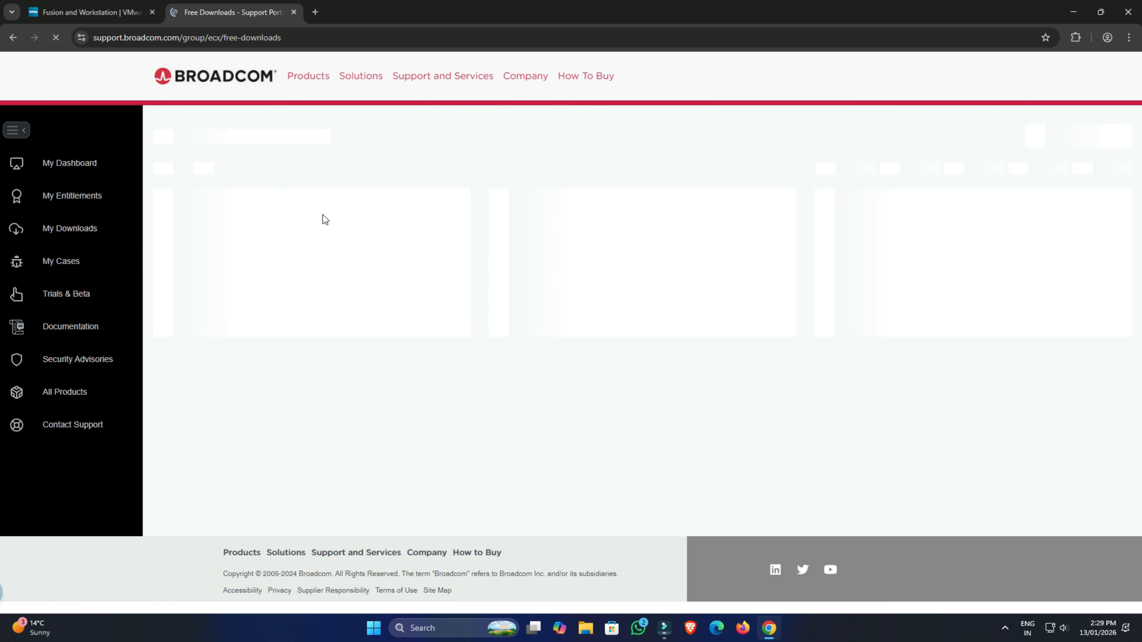
Search the free downloads for vmware workstation pro and open the VMware Workstation Pro product.
click(523, 174)
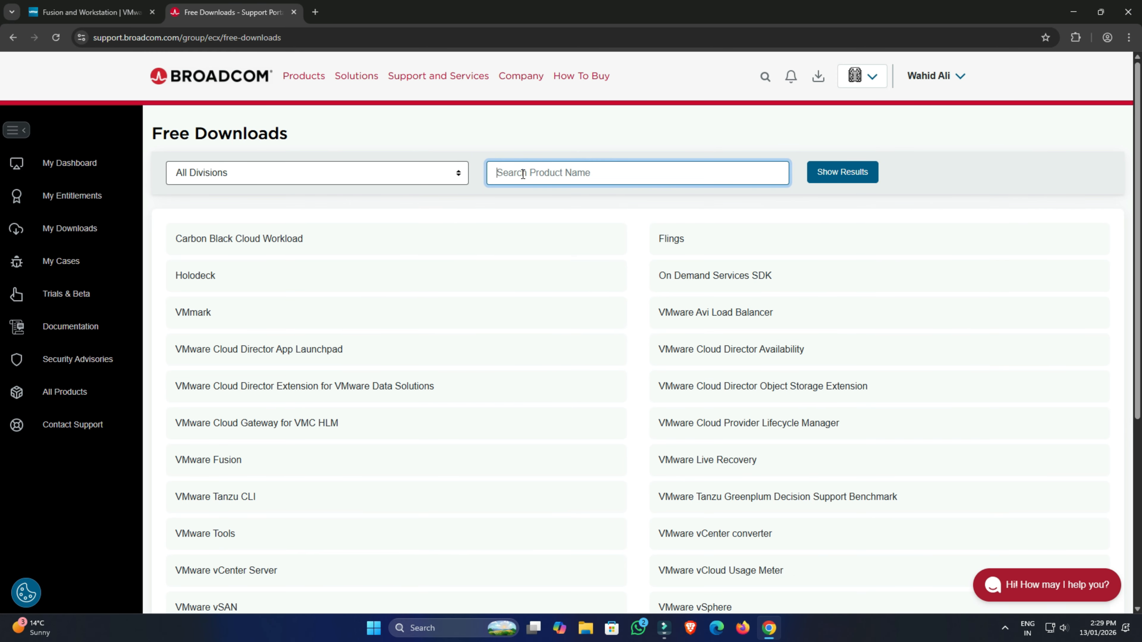
text(vmware workstation pro)
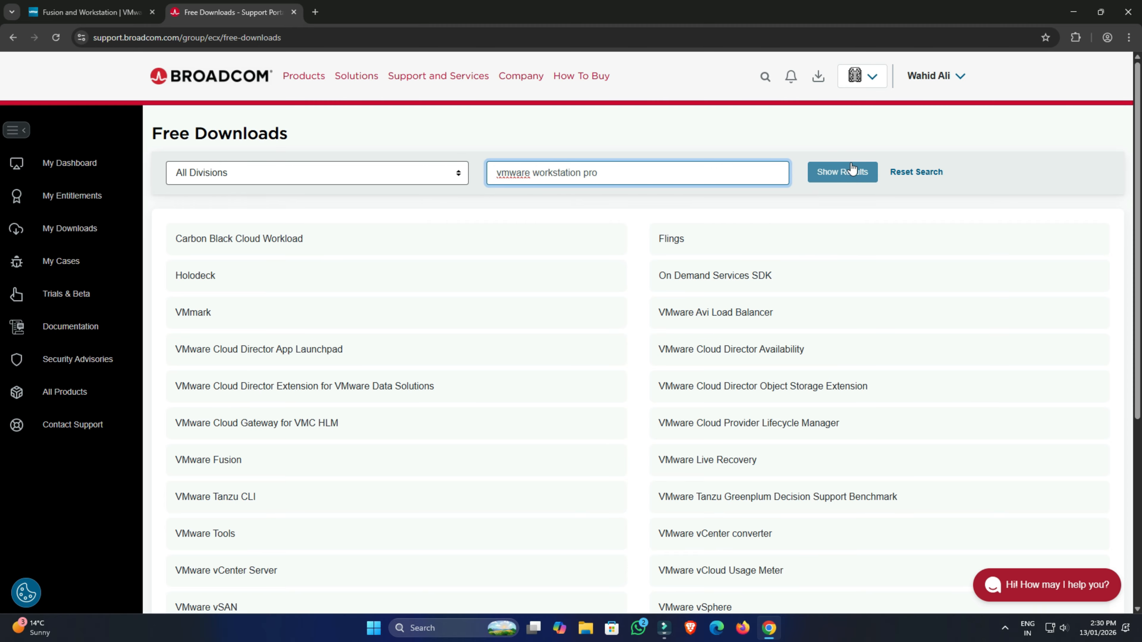
click(852, 173)
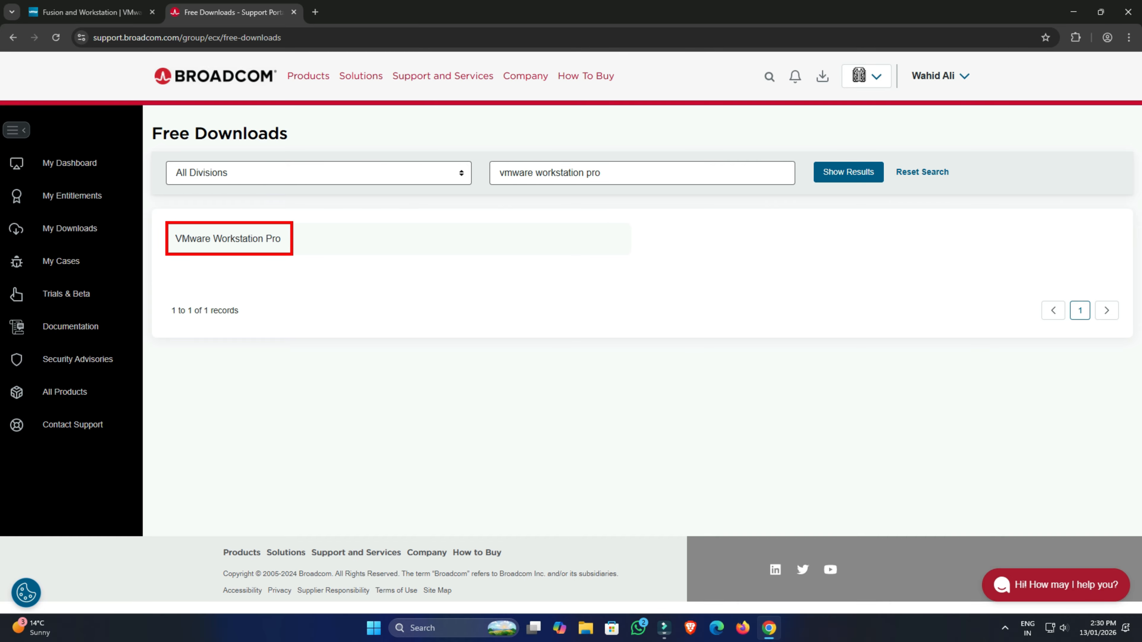
click(265, 243)
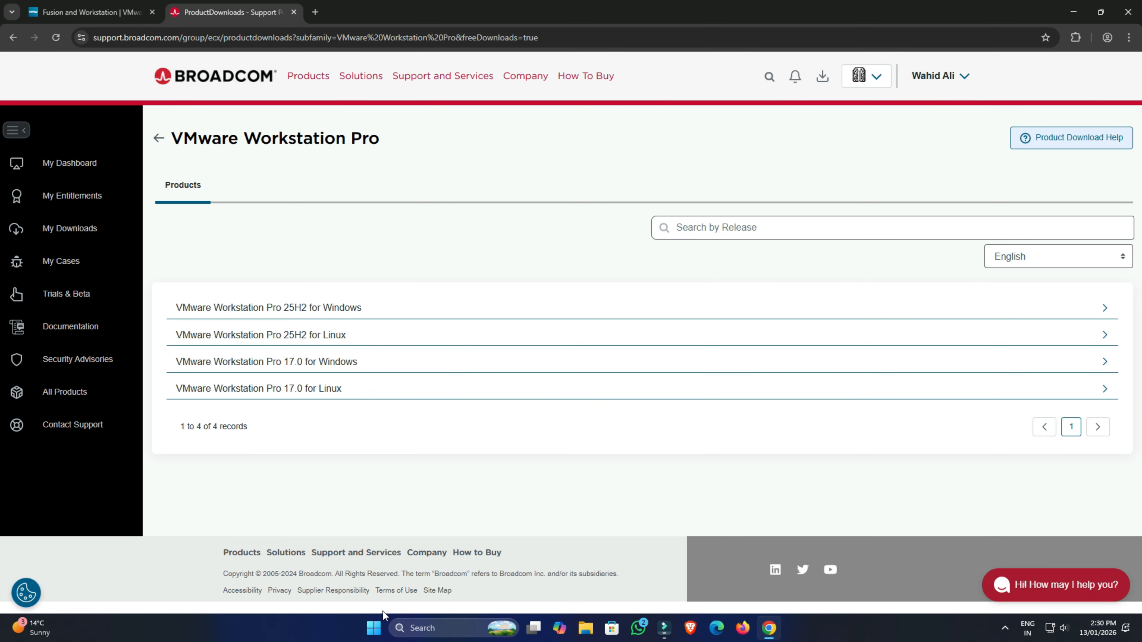
Check the Windows specifications in This PC's properties, then close Settings.
click(586, 628)
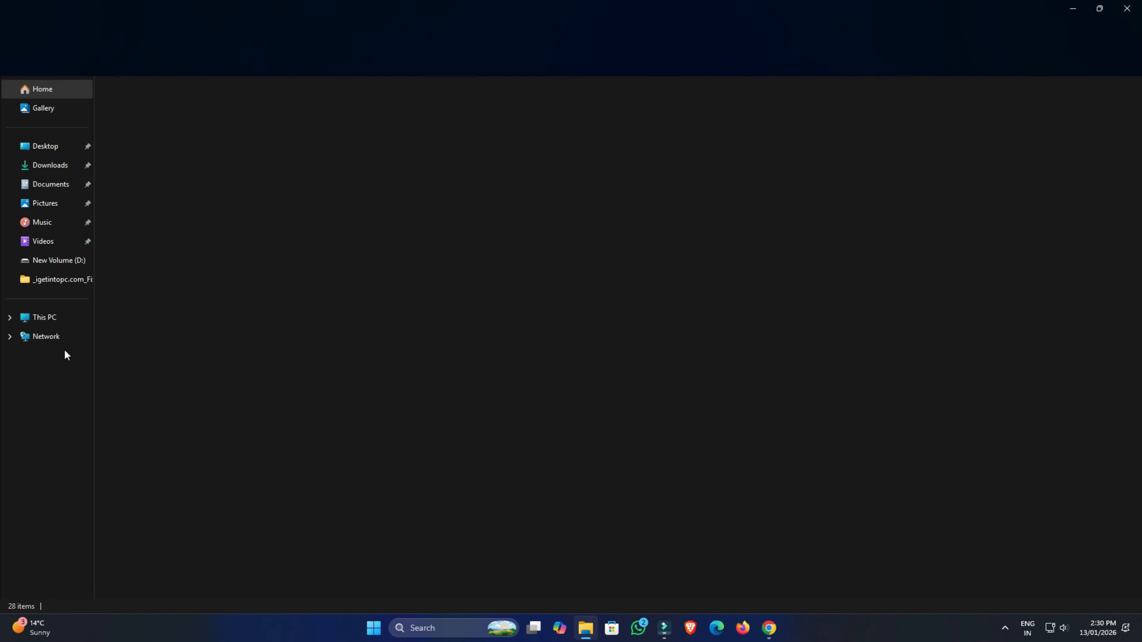
right_click(50, 324)
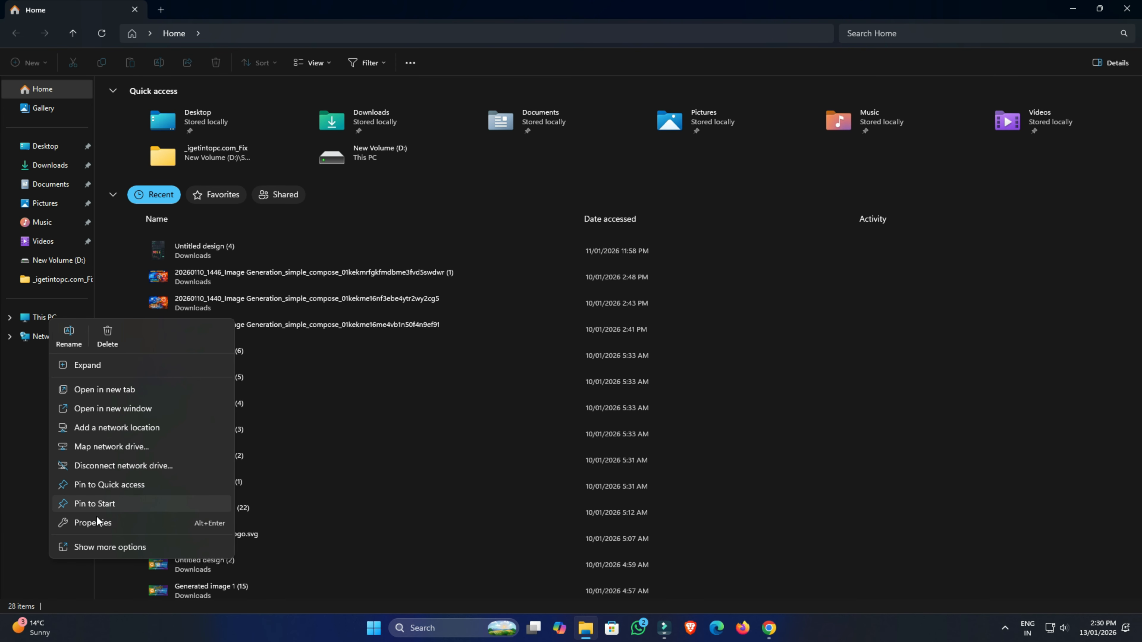
click(98, 524)
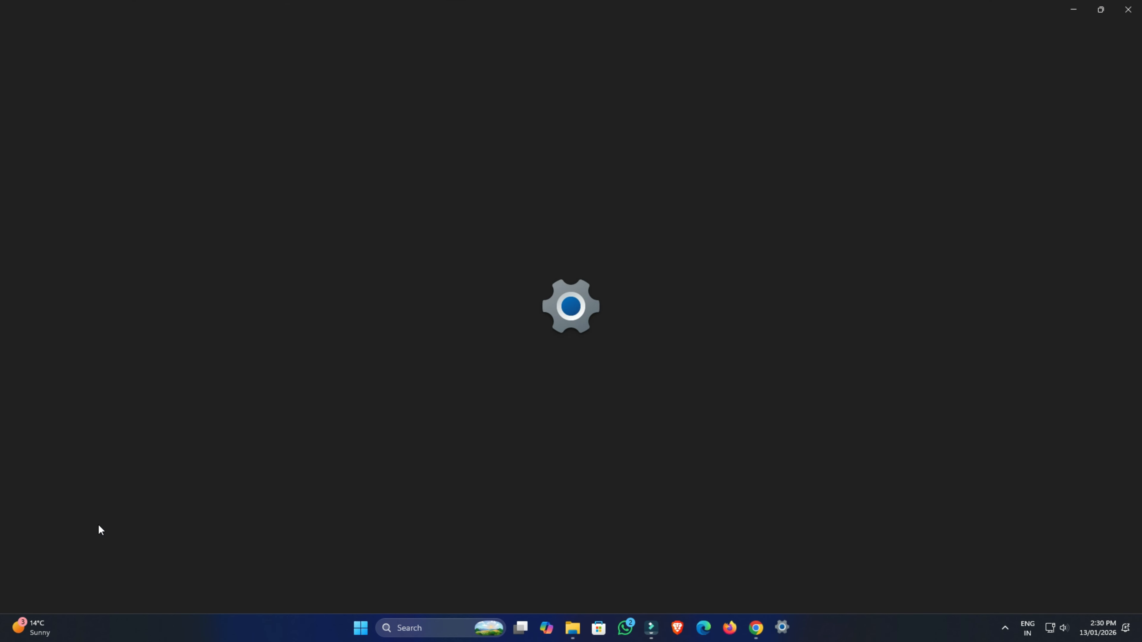
scroll(303, 462, down, 5)
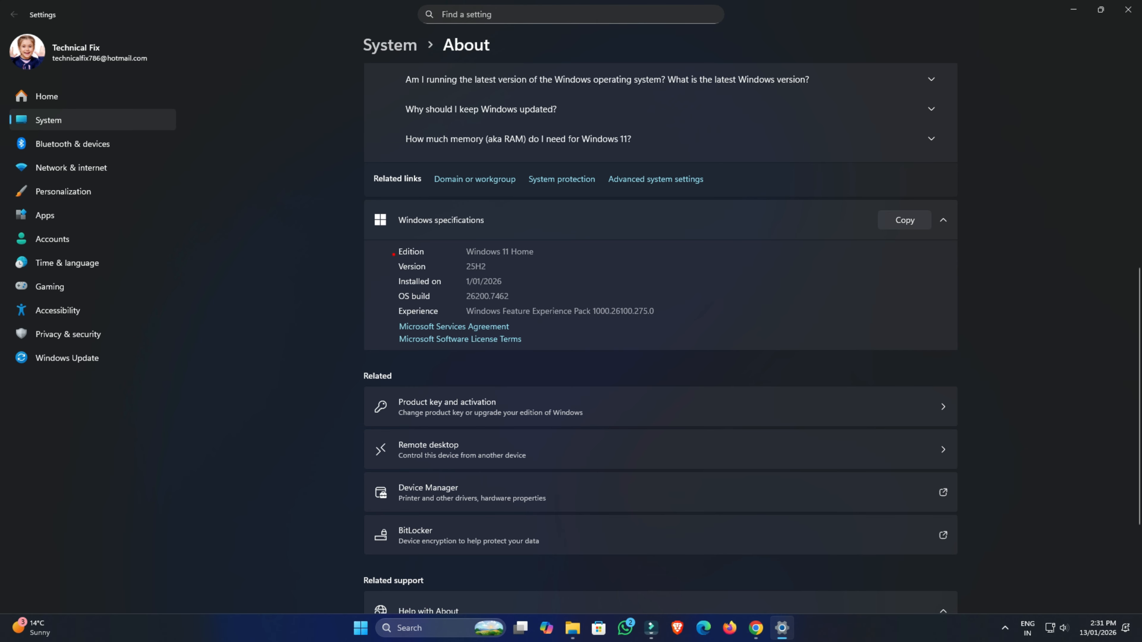
click(1125, 12)
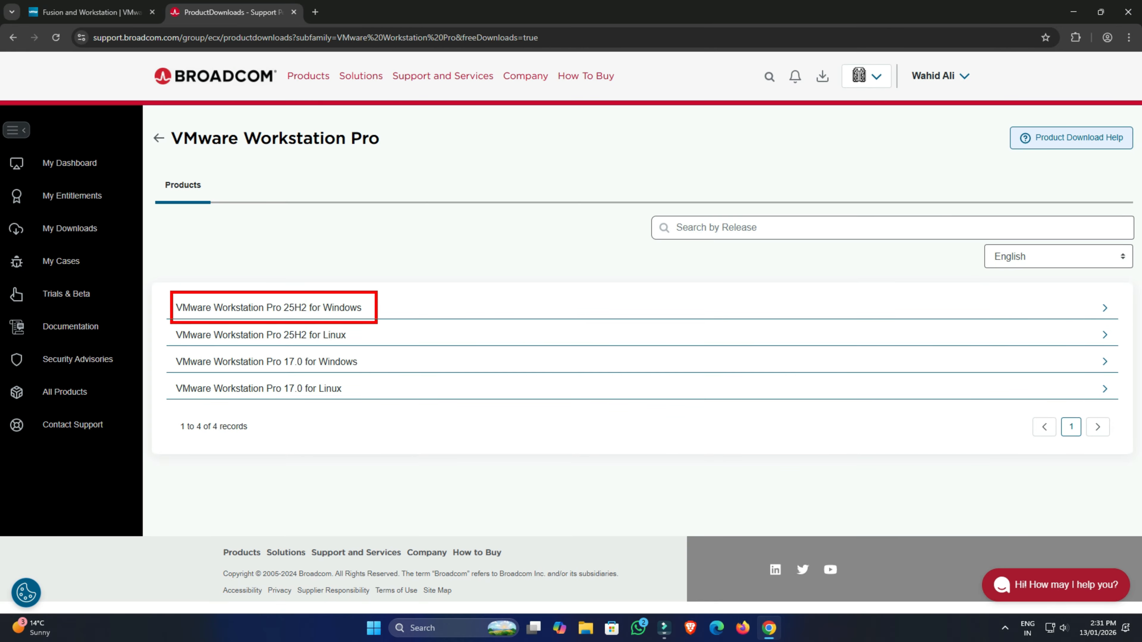
Open the VMware Workstation Pro 25H2 for Windows release and start downloading its installer.
click(320, 309)
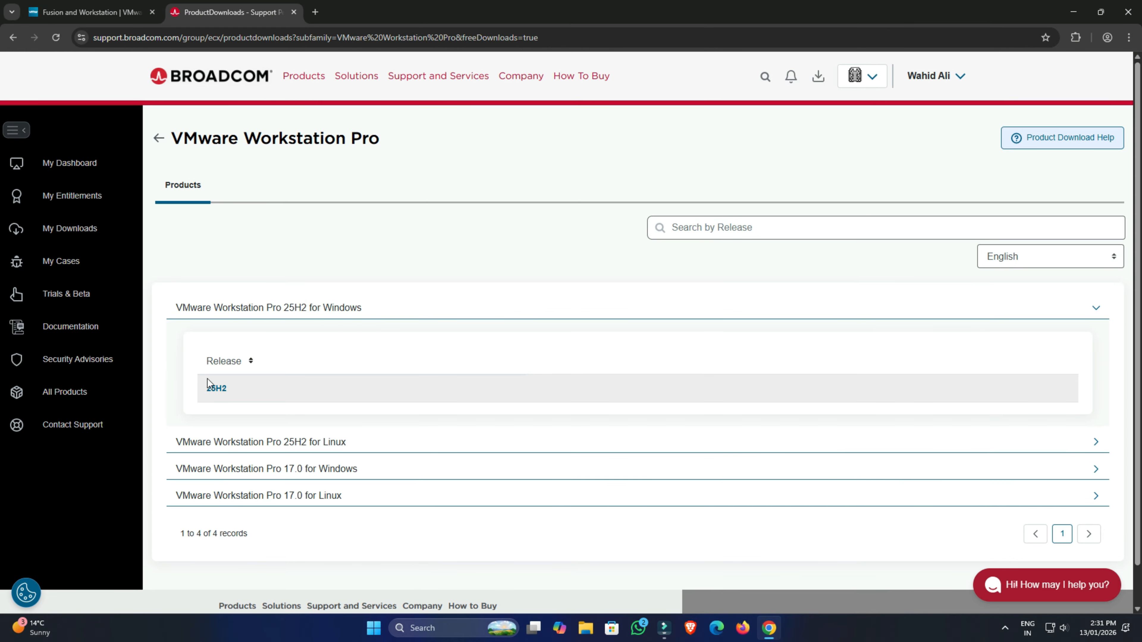
click(216, 390)
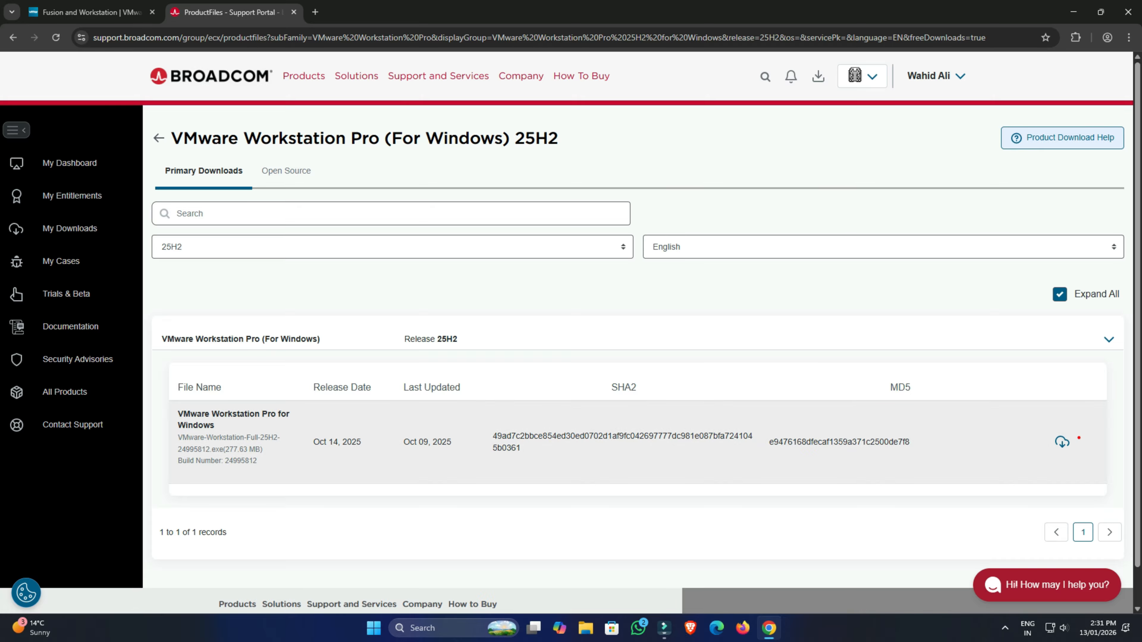
click(1068, 443)
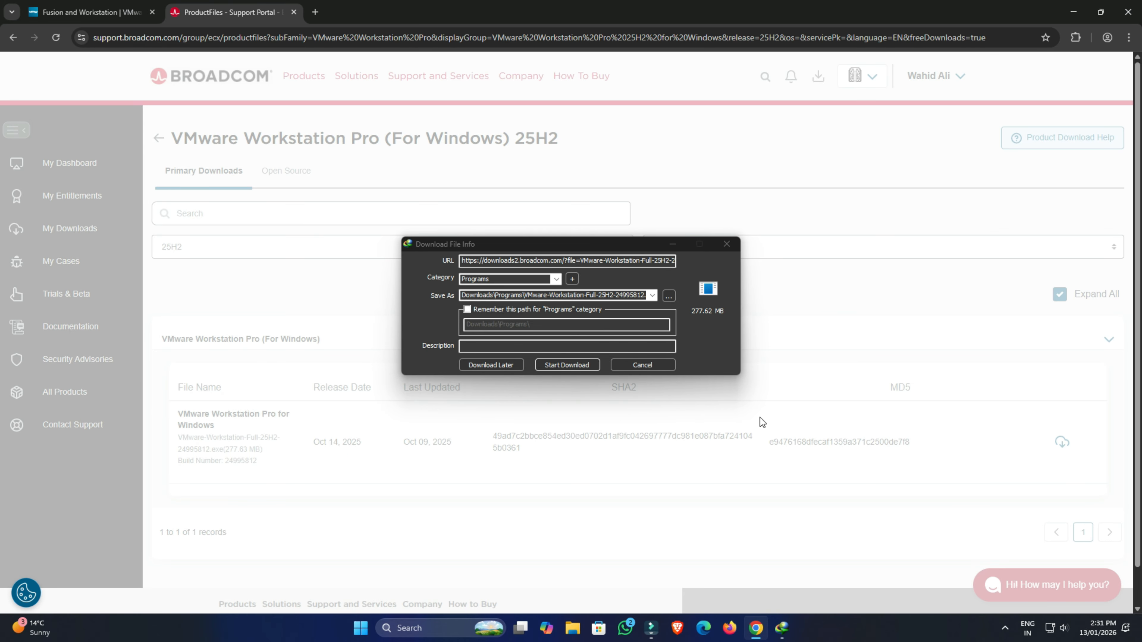
click(581, 365)
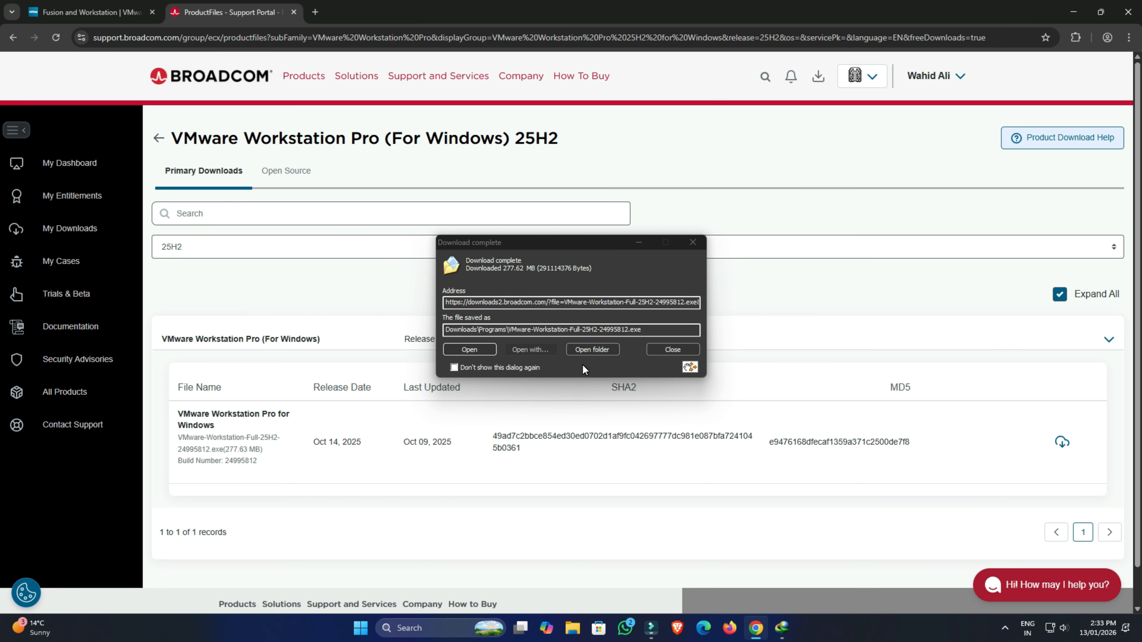
Run the downloaded installer and complete the VMware Workstation Pro setup wizard with its default options.
click(469, 349)
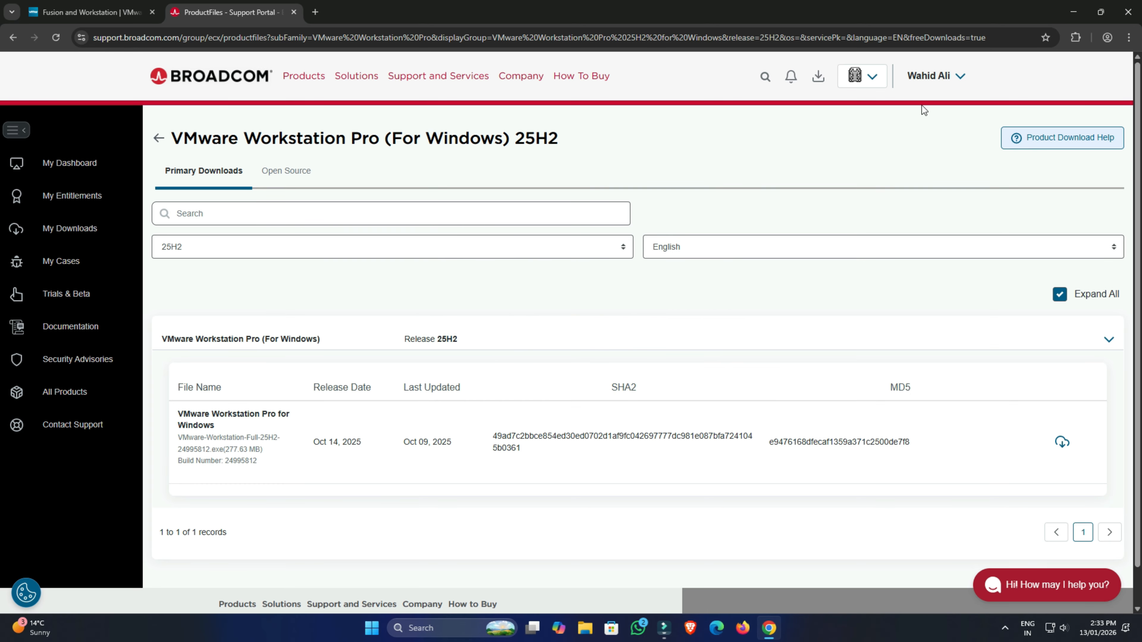
click(1078, 15)
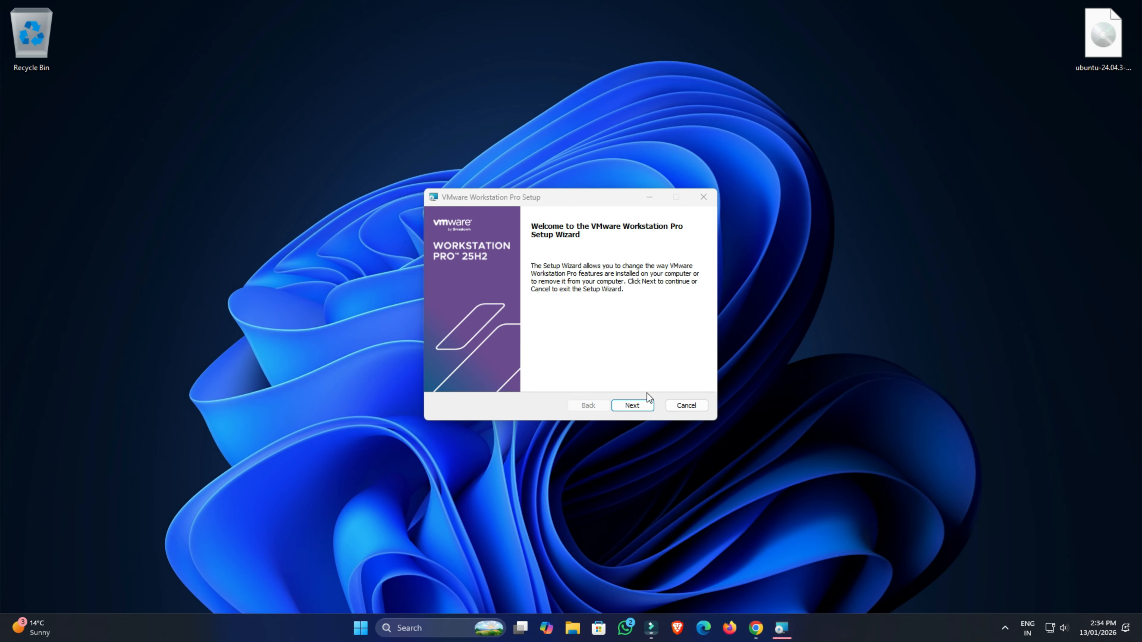
click(634, 404)
click(634, 404)
click(633, 403)
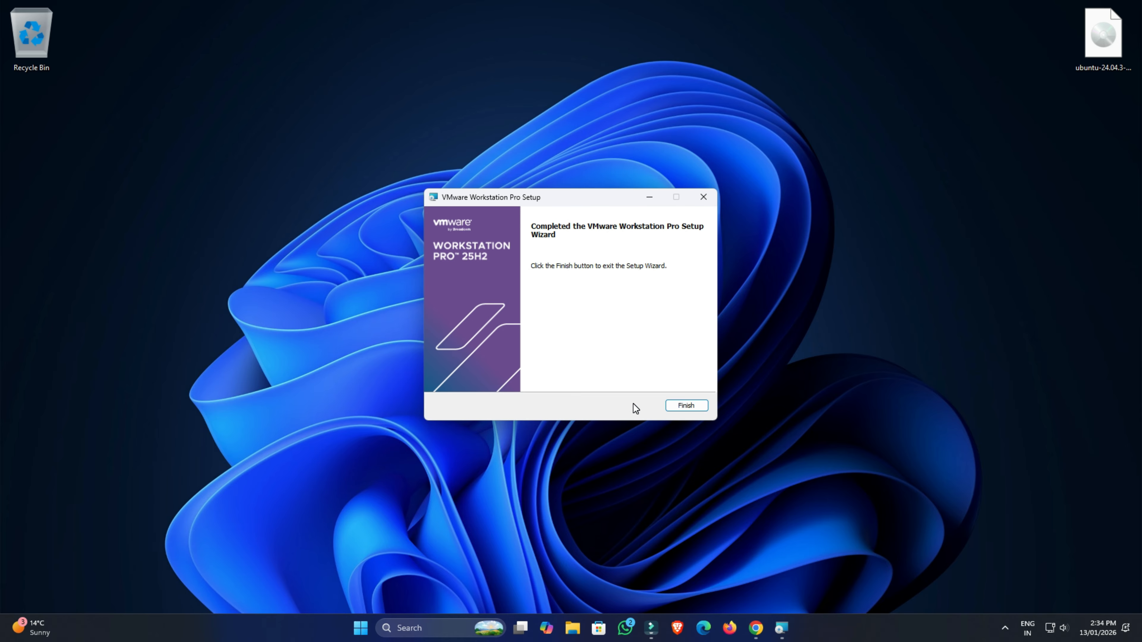
click(686, 404)
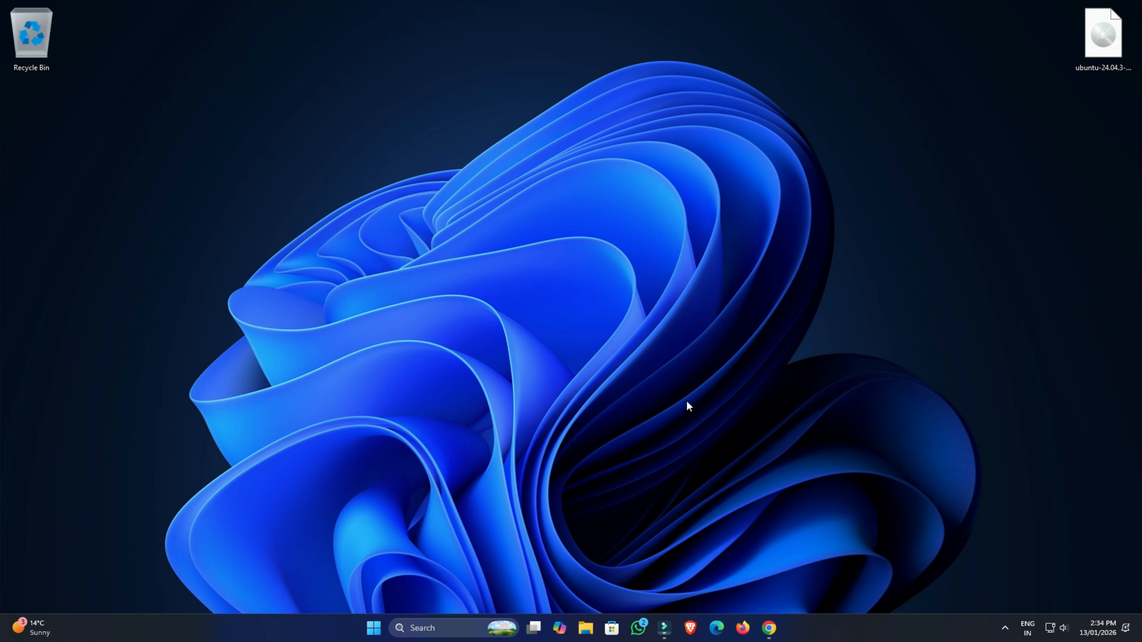
Launch VMware Workstation Pro from the Start search to confirm it opens, then close it.
key(super)
text(vm)
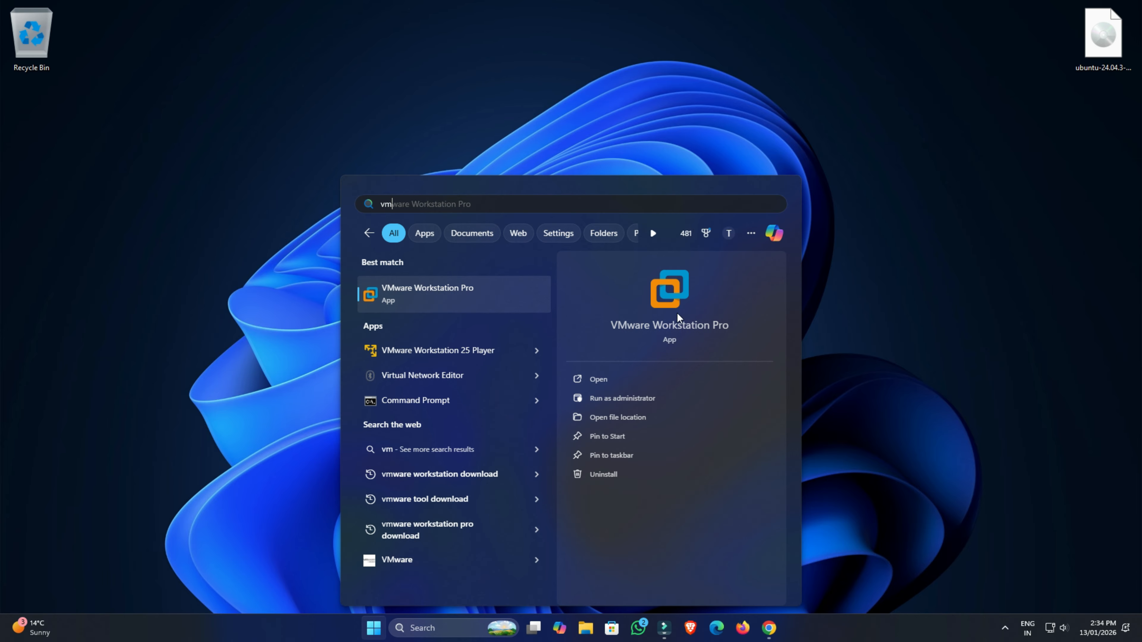
click(669, 287)
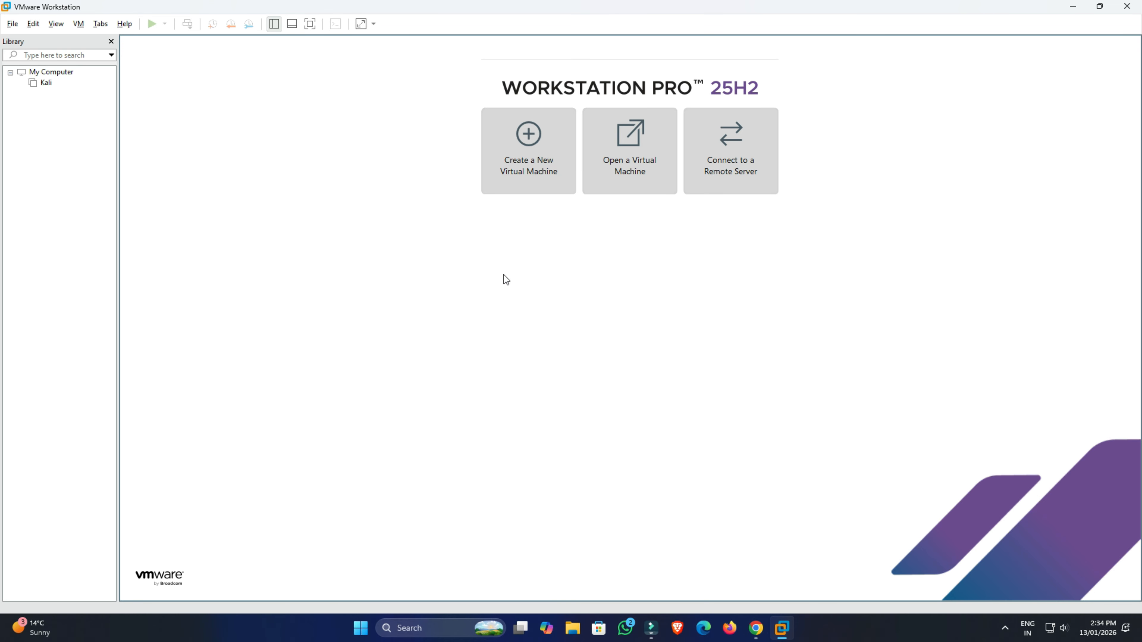
click(1124, 6)
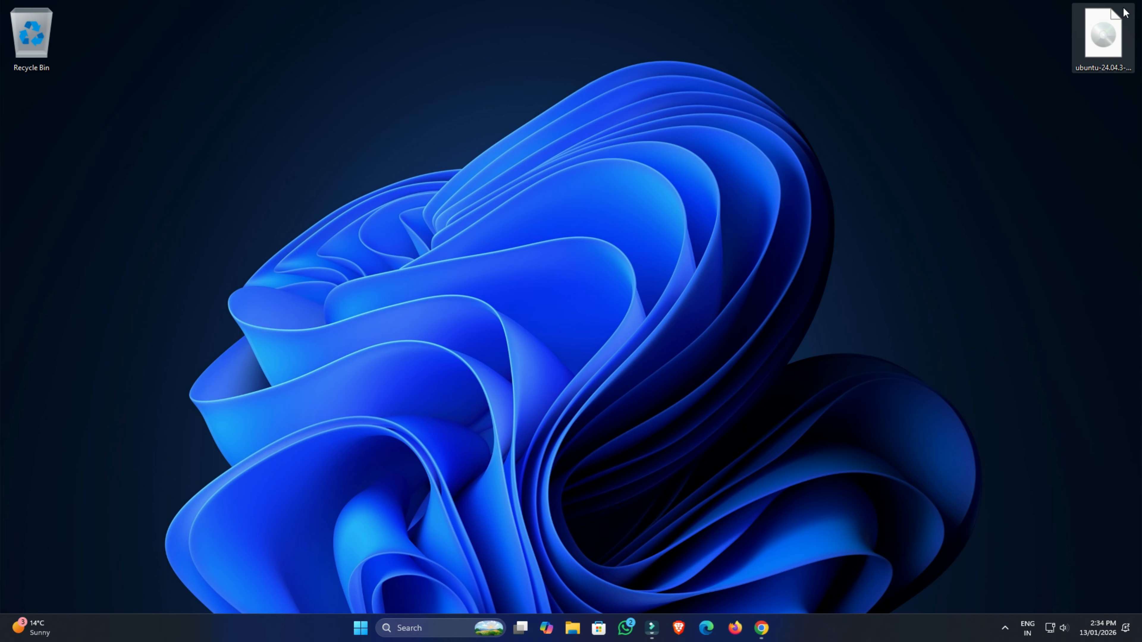
Open Task Manager and check the memory and CPU virtualization status on the Performance page, then close it.
right_click(331, 625)
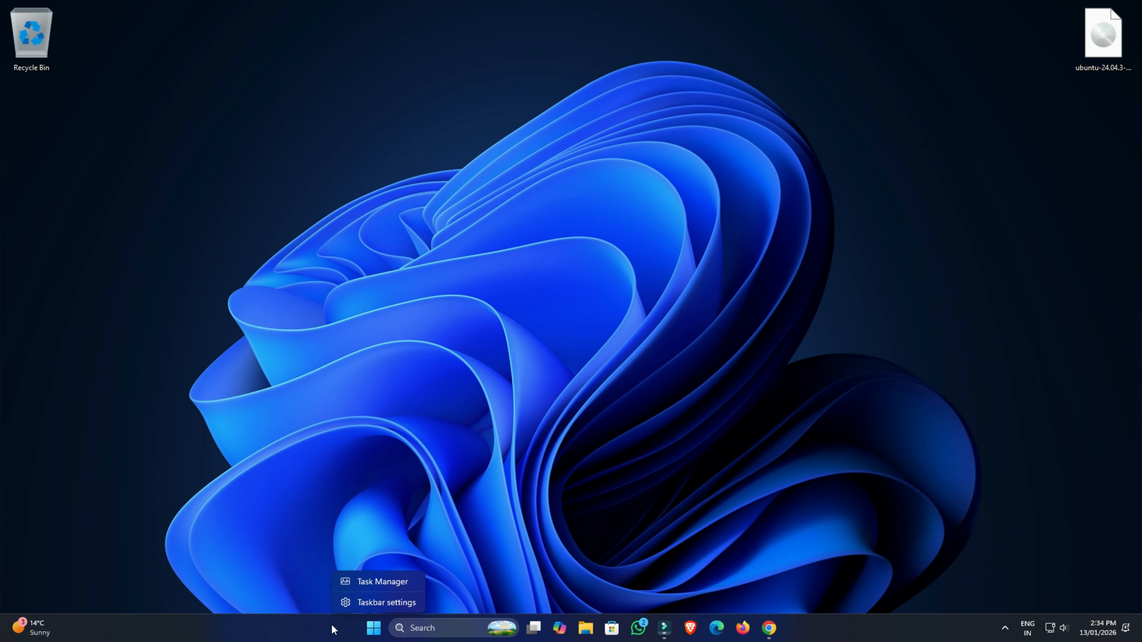
click(364, 582)
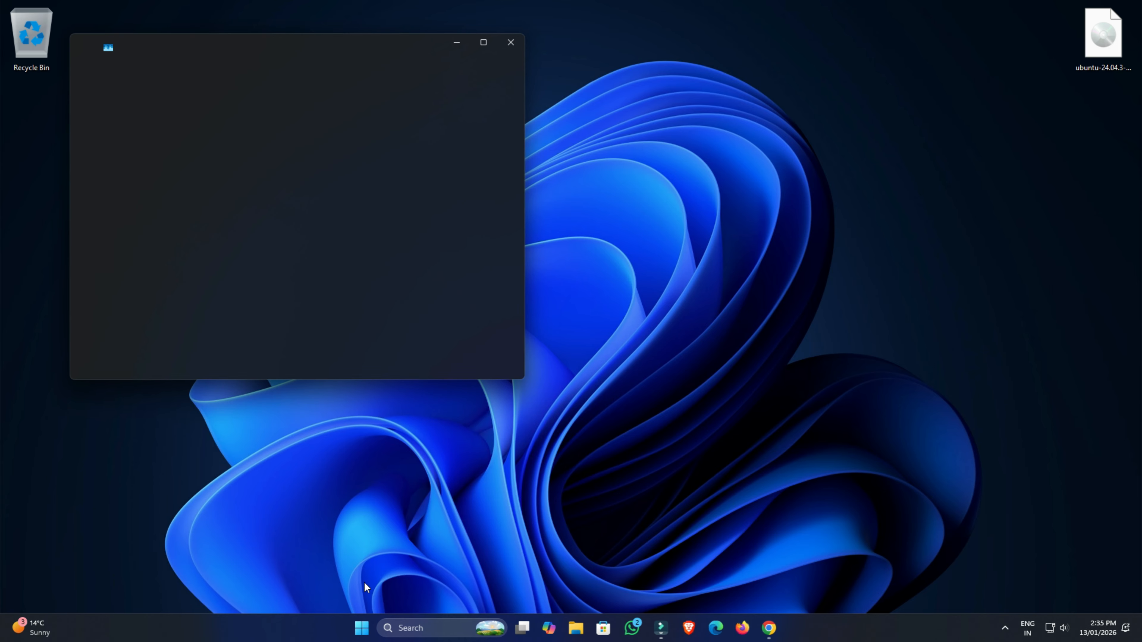
click(93, 131)
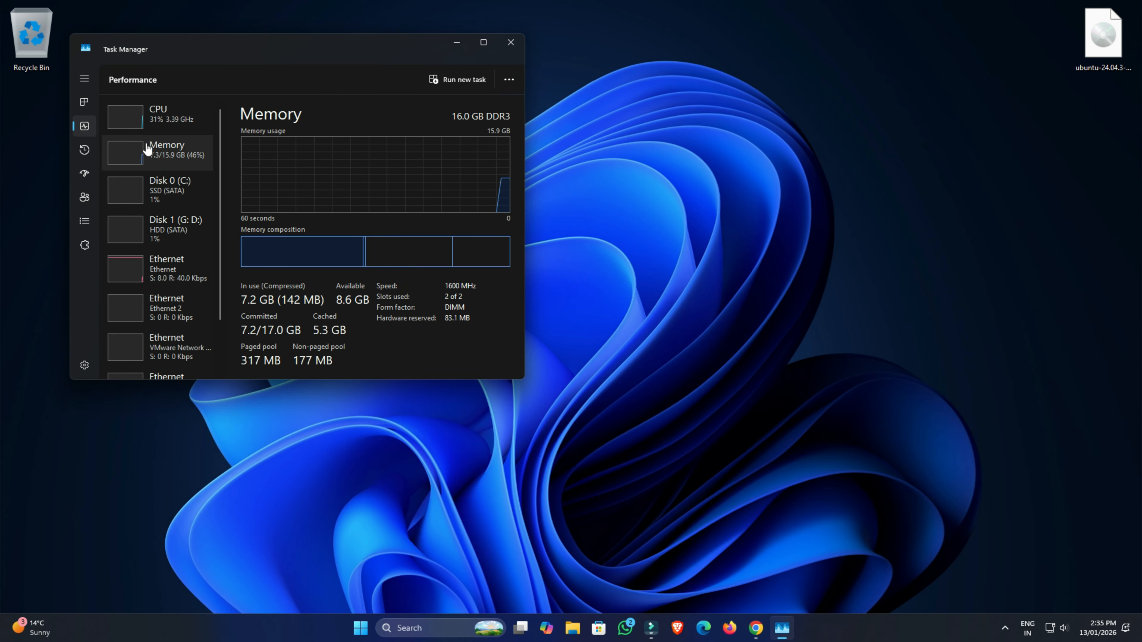
click(165, 119)
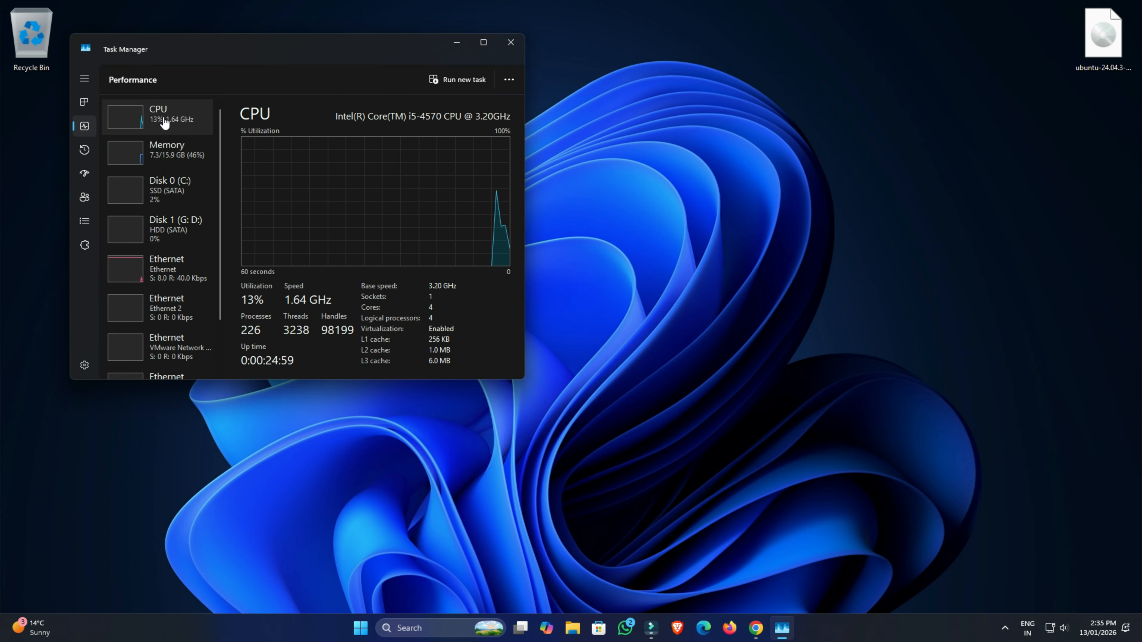
mouse_move(358, 321)
mouse_down()
mouse_move(396, 339)
mouse_move(466, 342)
mouse_up()
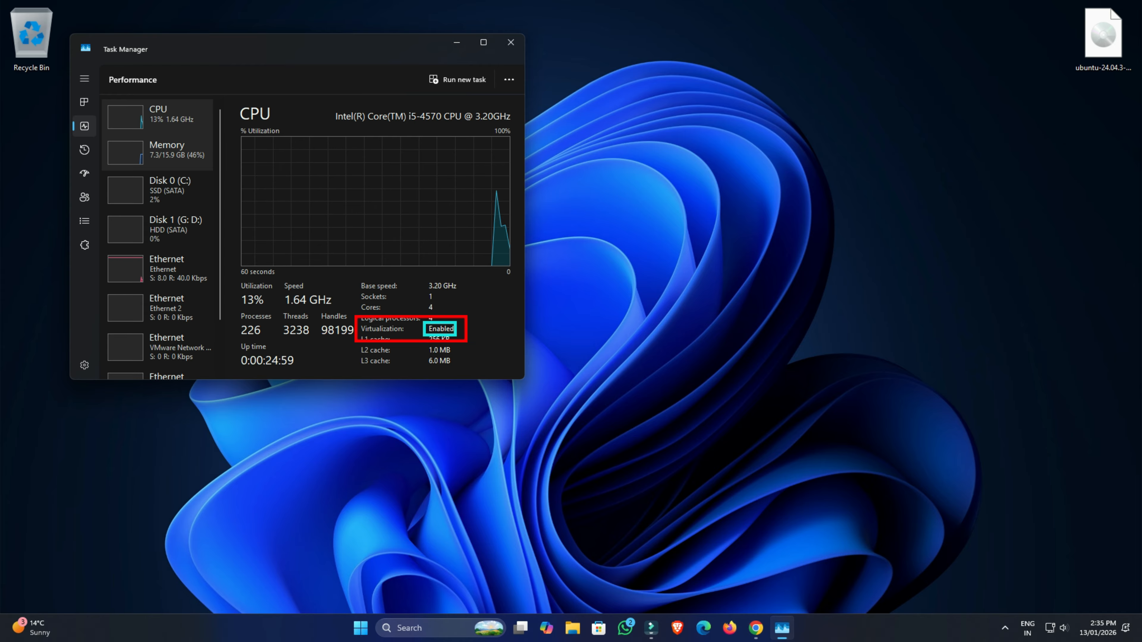
key(Escape)
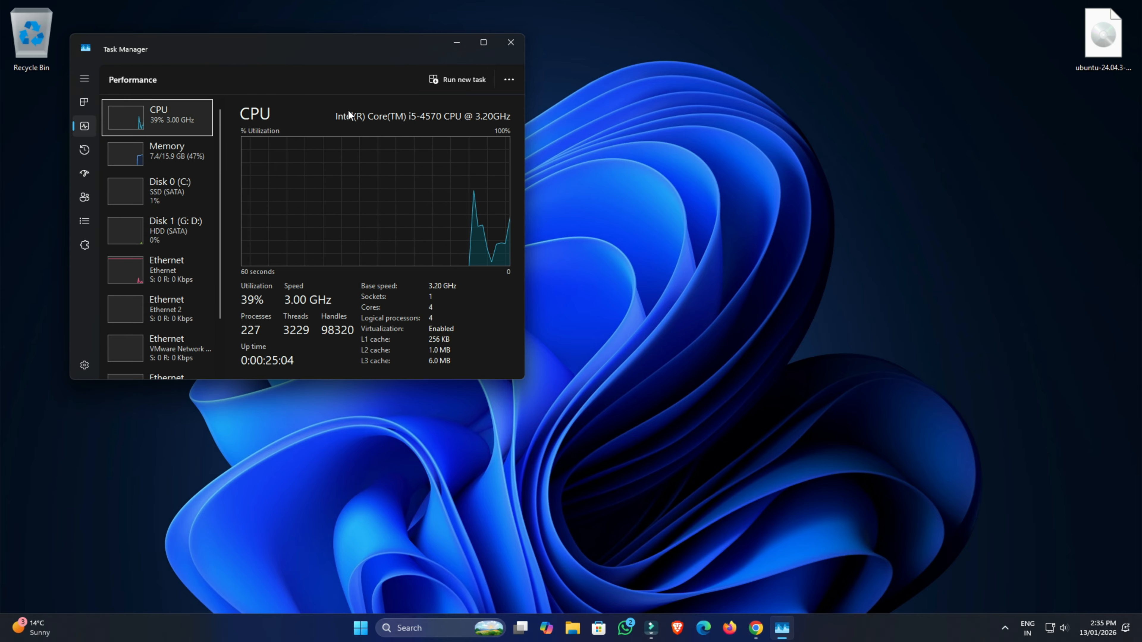
click(518, 43)
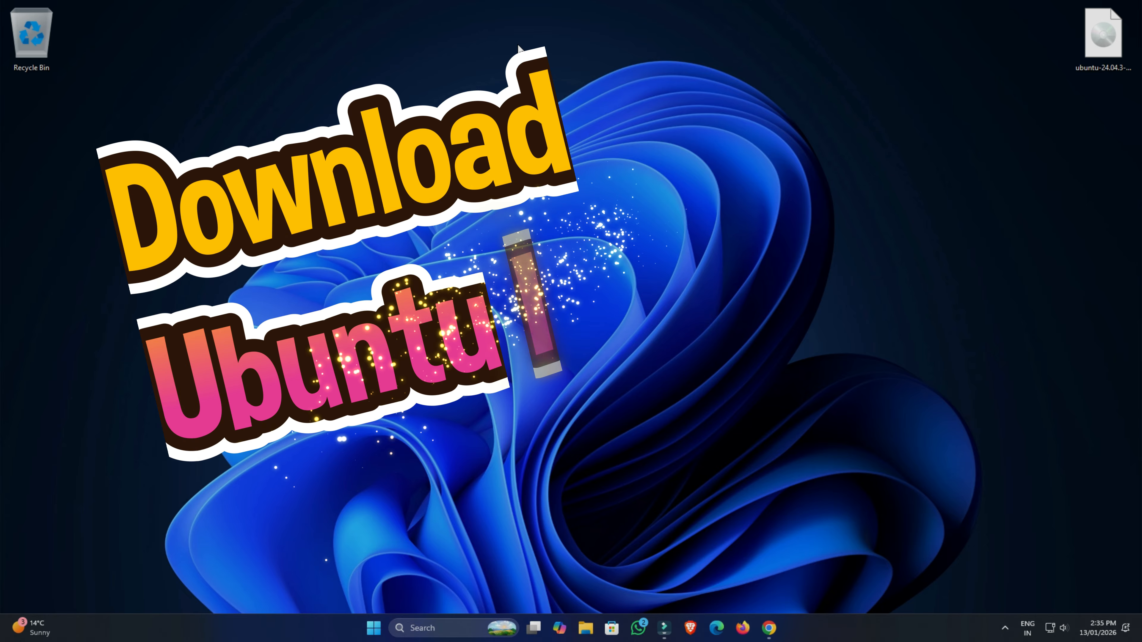
Search Google for ubuntu in the browser and open the ubuntu.com site.
click(767, 637)
click(215, 34)
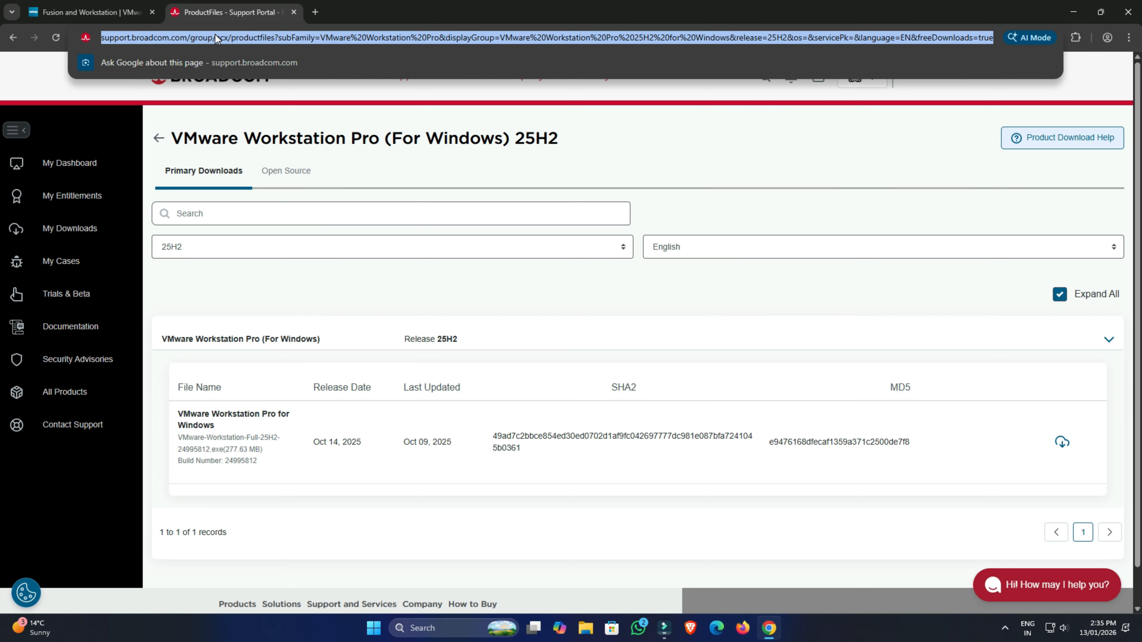
text(ubuntu)
key(Return)
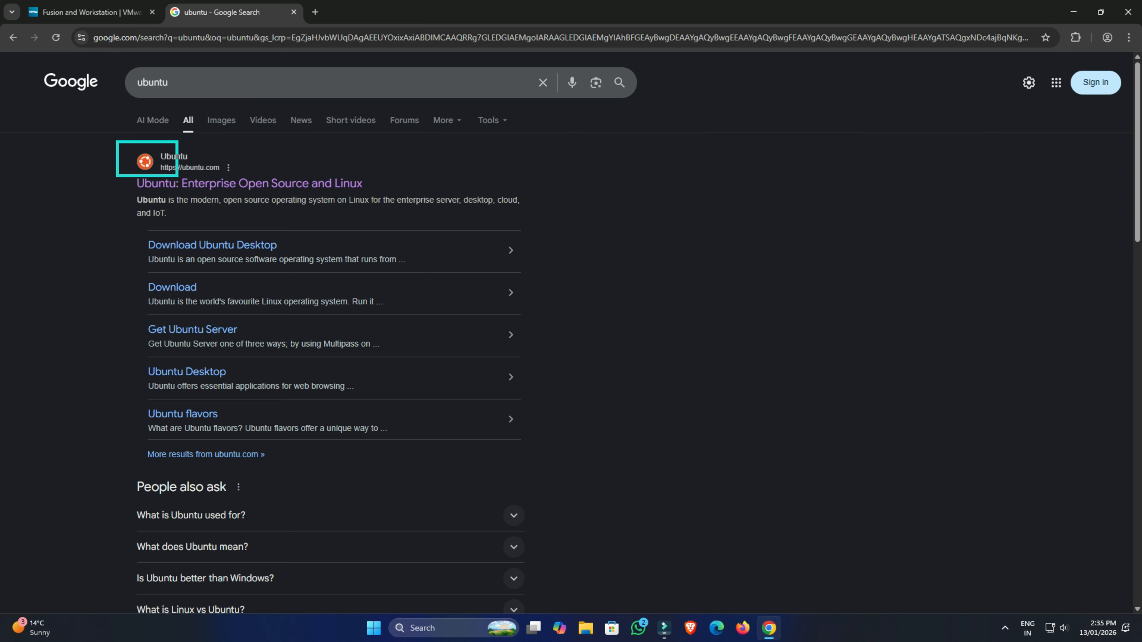
click(241, 188)
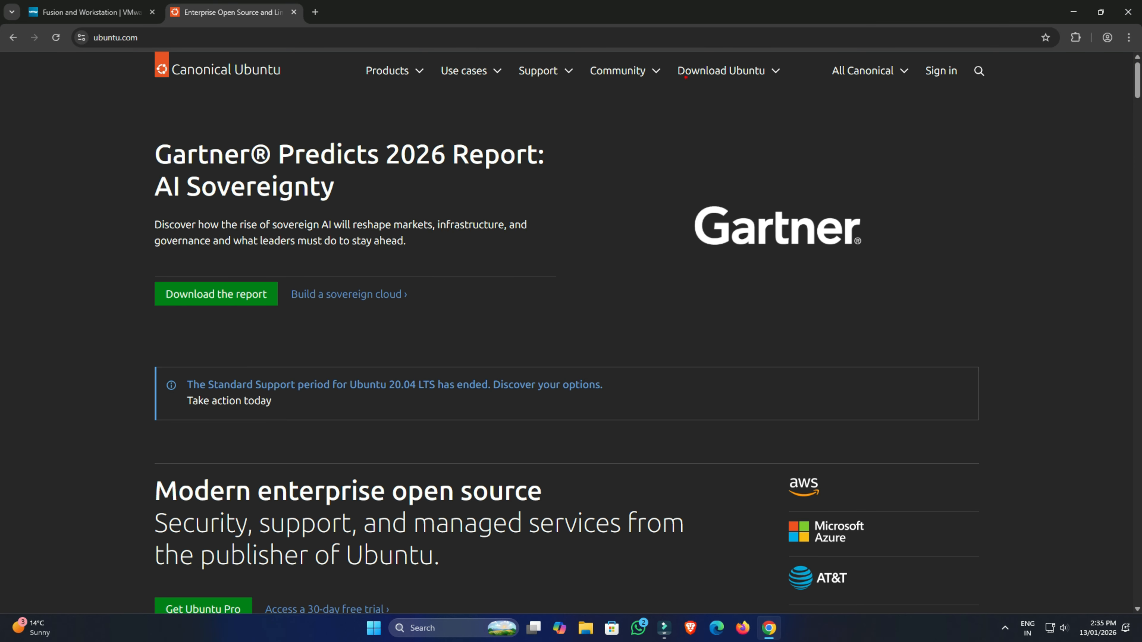
Try to download the Ubuntu Desktop 24.04.3 LTS ISO, cancel the duplicate download, and minimize the browser.
click(774, 74)
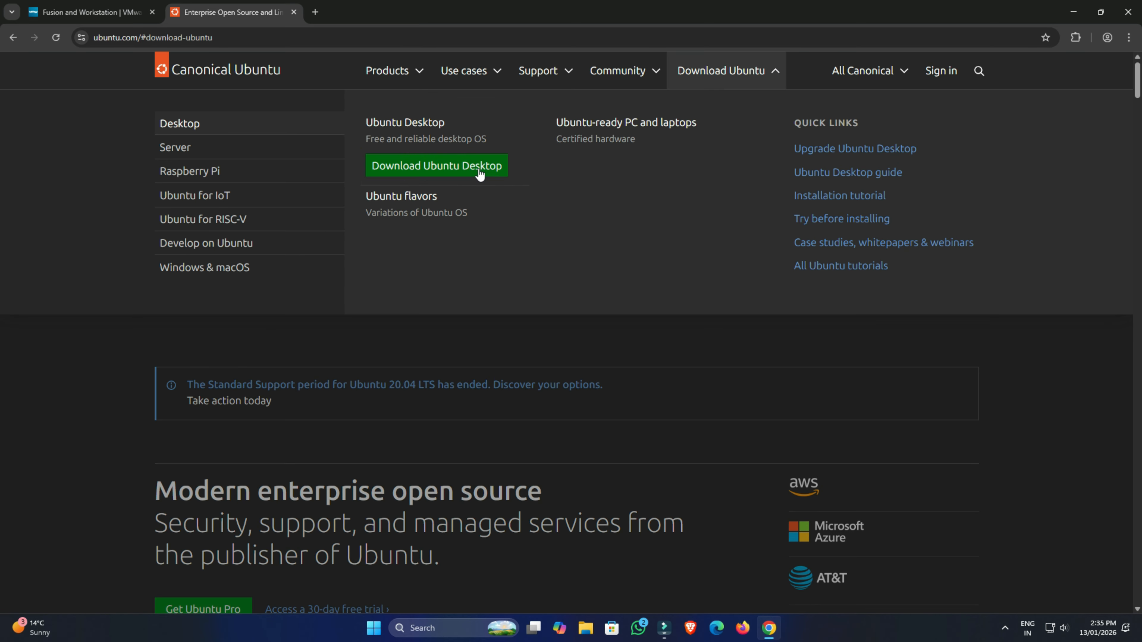
click(479, 173)
scroll(500, 232, down, 2)
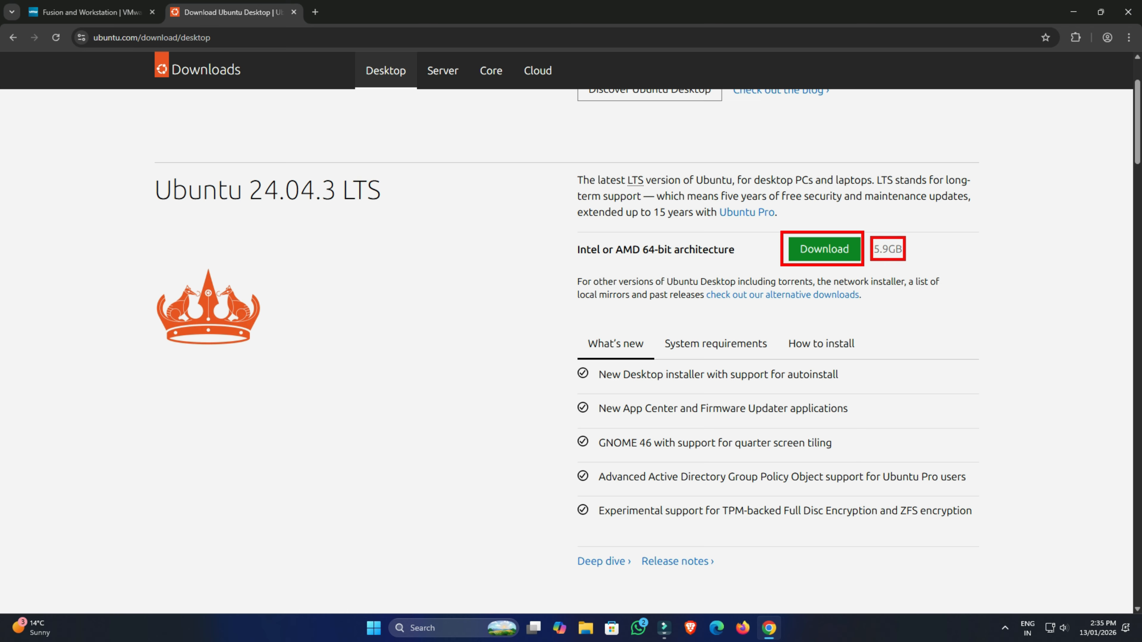
click(814, 254)
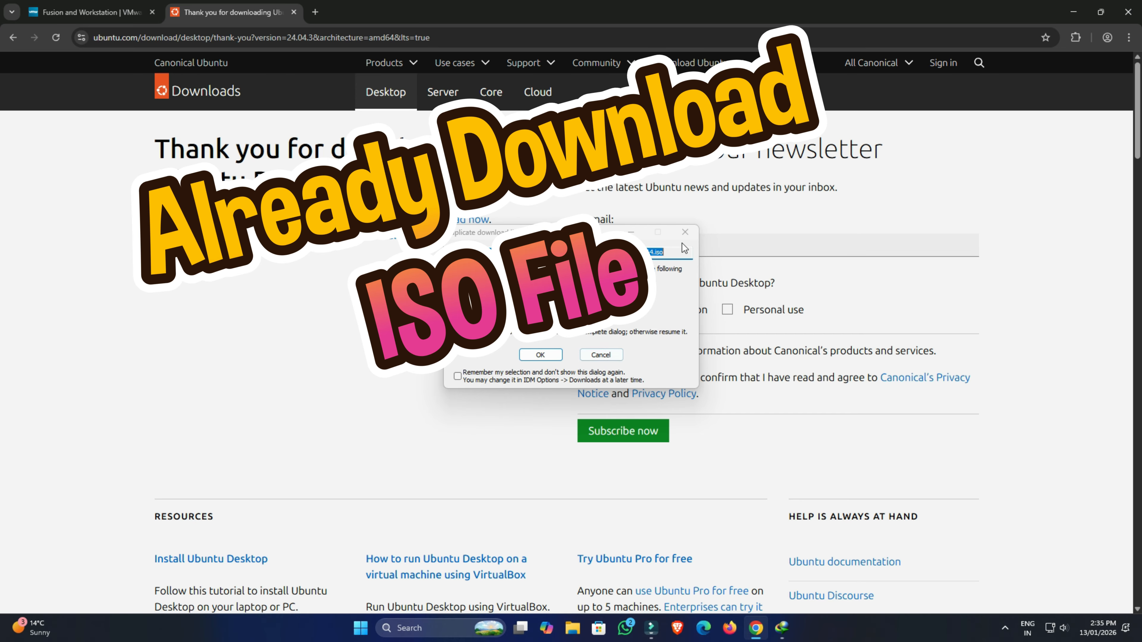
click(685, 232)
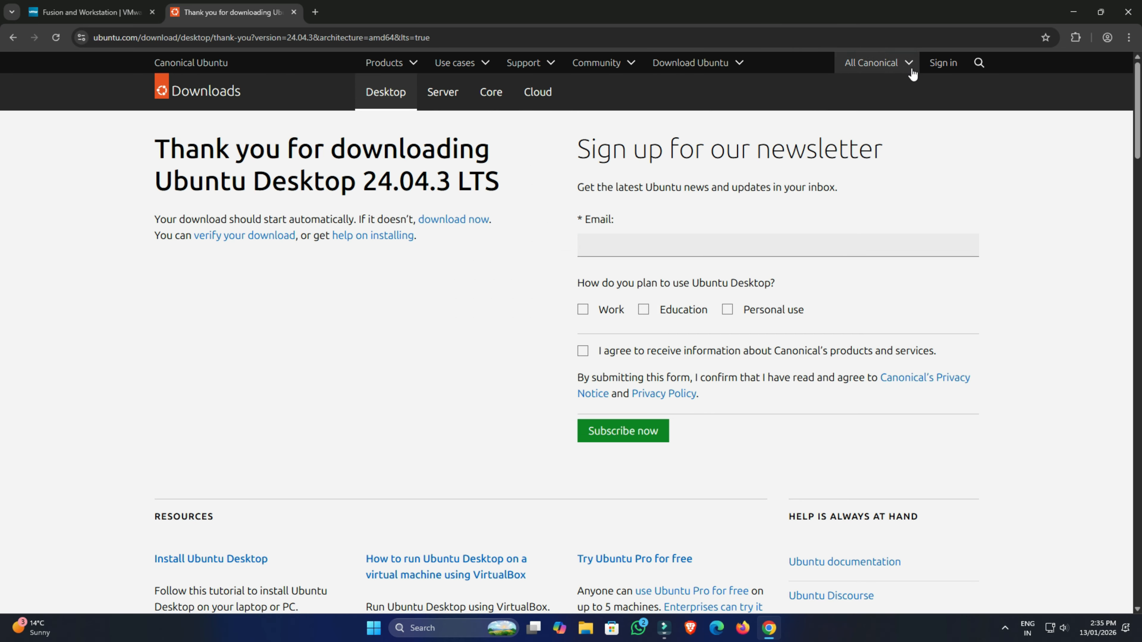
click(1072, 14)
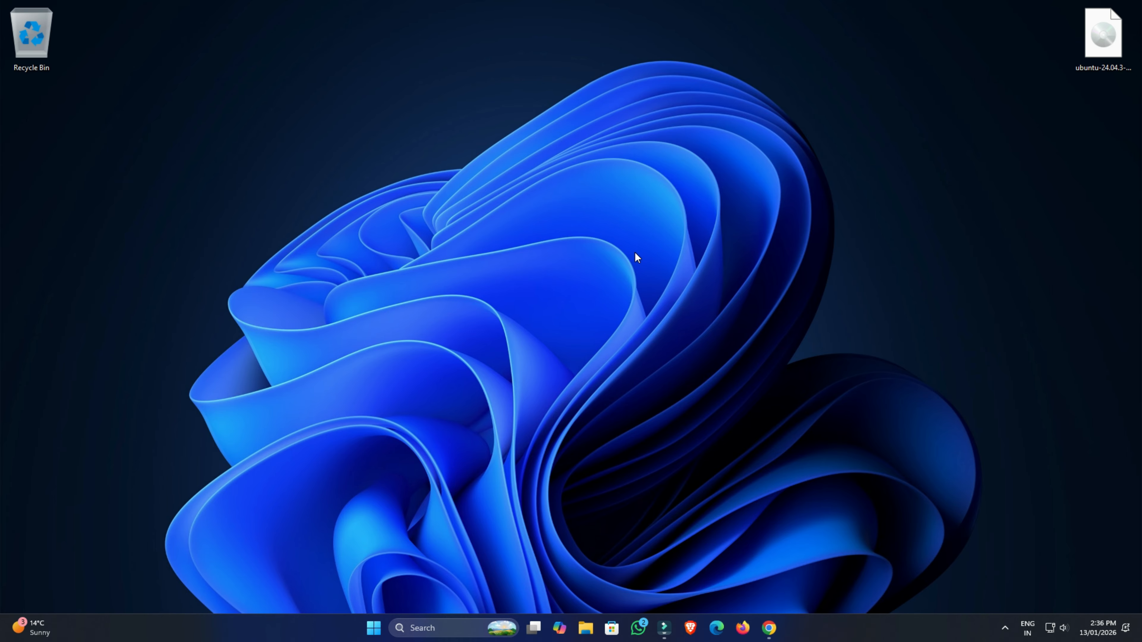
Launch VMware Workstation Pro and start the New Virtual Machine Wizard with the Typical configuration.
key(super)
text(vm)
key(Return)
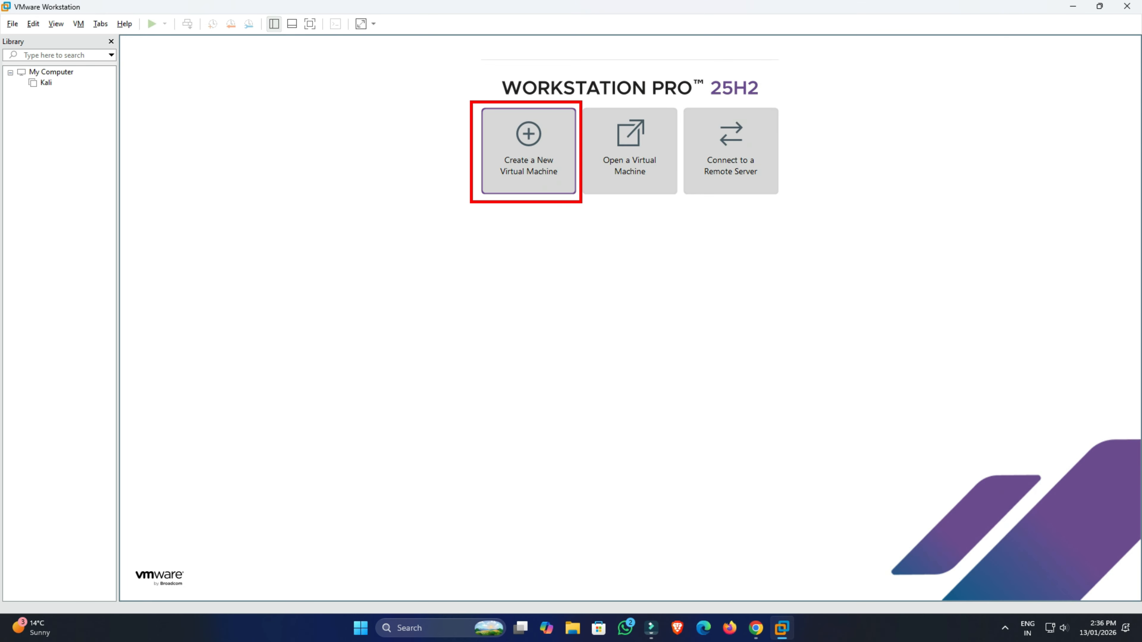
click(530, 165)
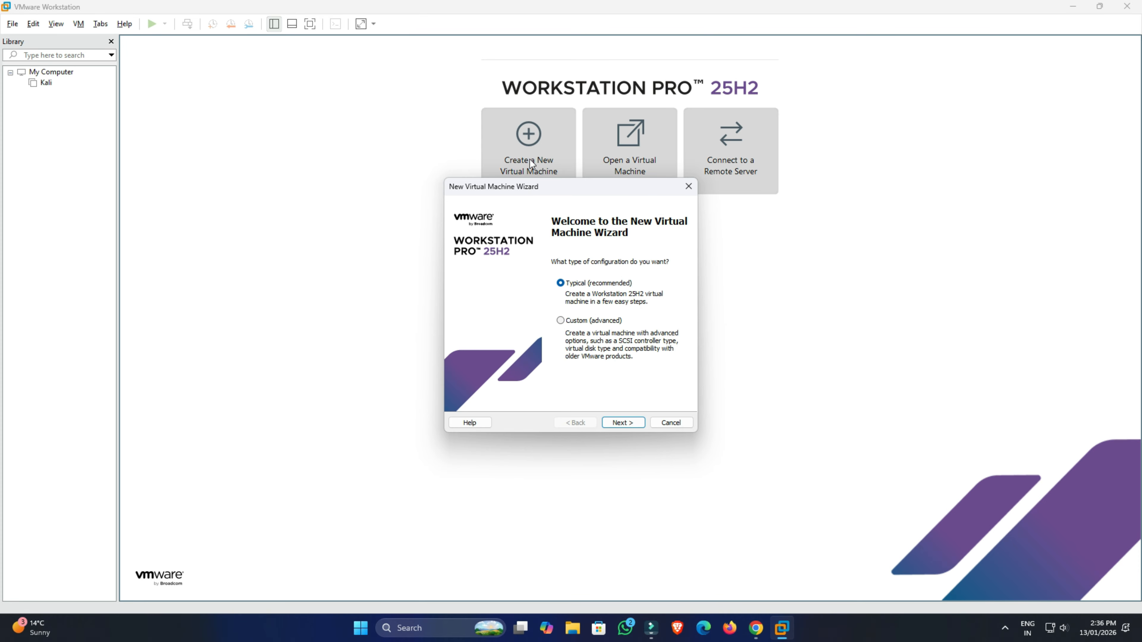
click(627, 425)
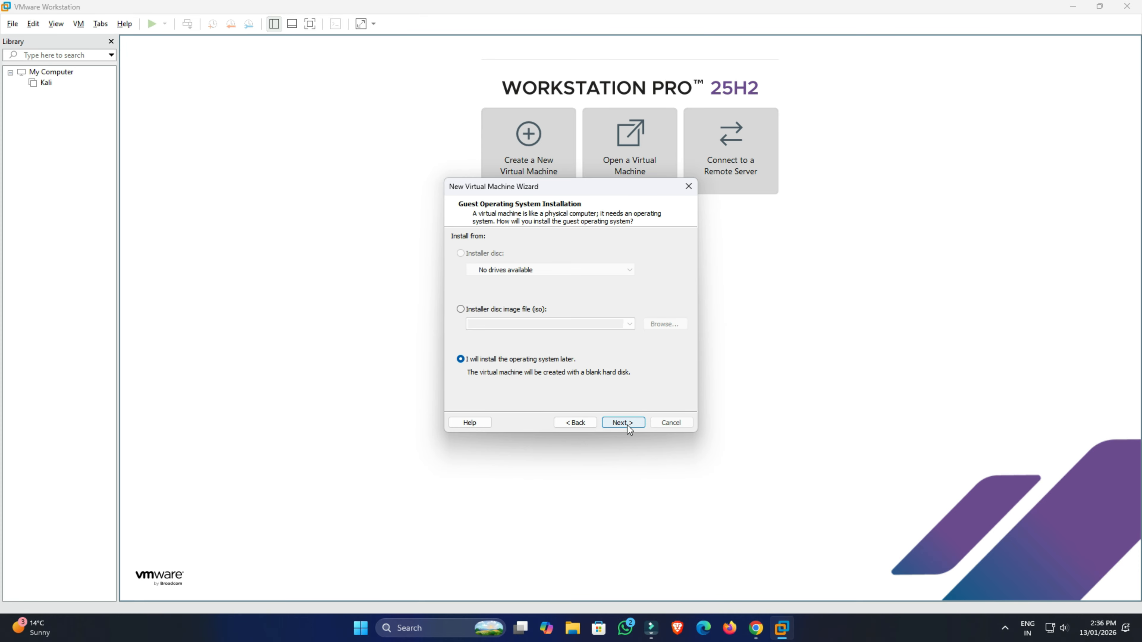
Choose the installer disc image option, select the ubuntu-24.04.3-desktop-amd64 ISO from the Desktop, and continue.
click(462, 311)
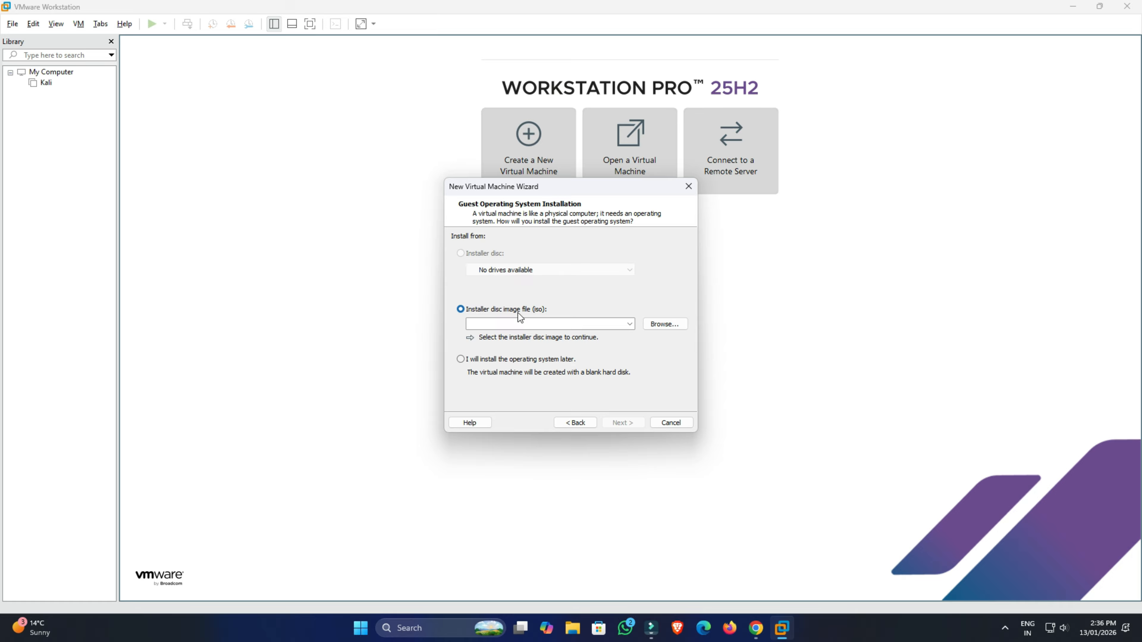
click(666, 325)
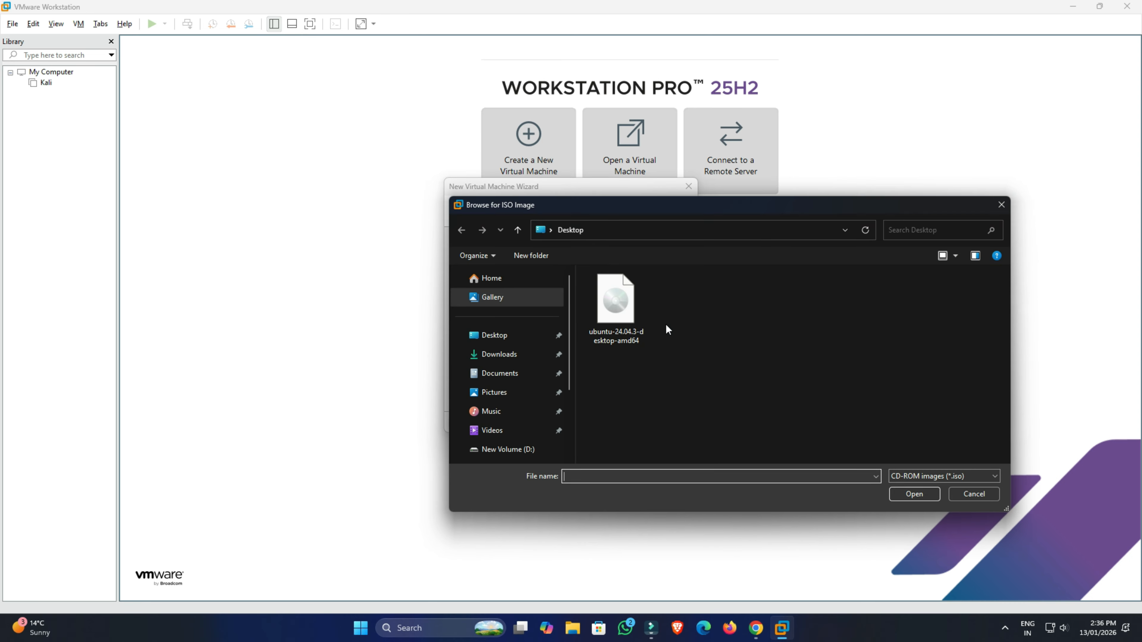
click(603, 317)
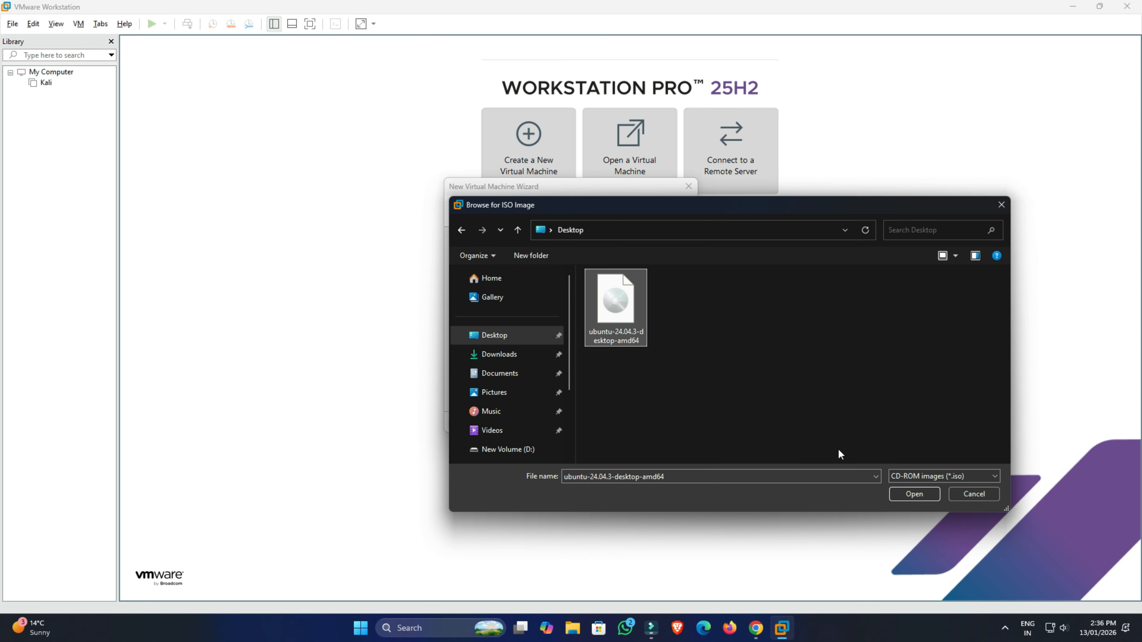
click(913, 494)
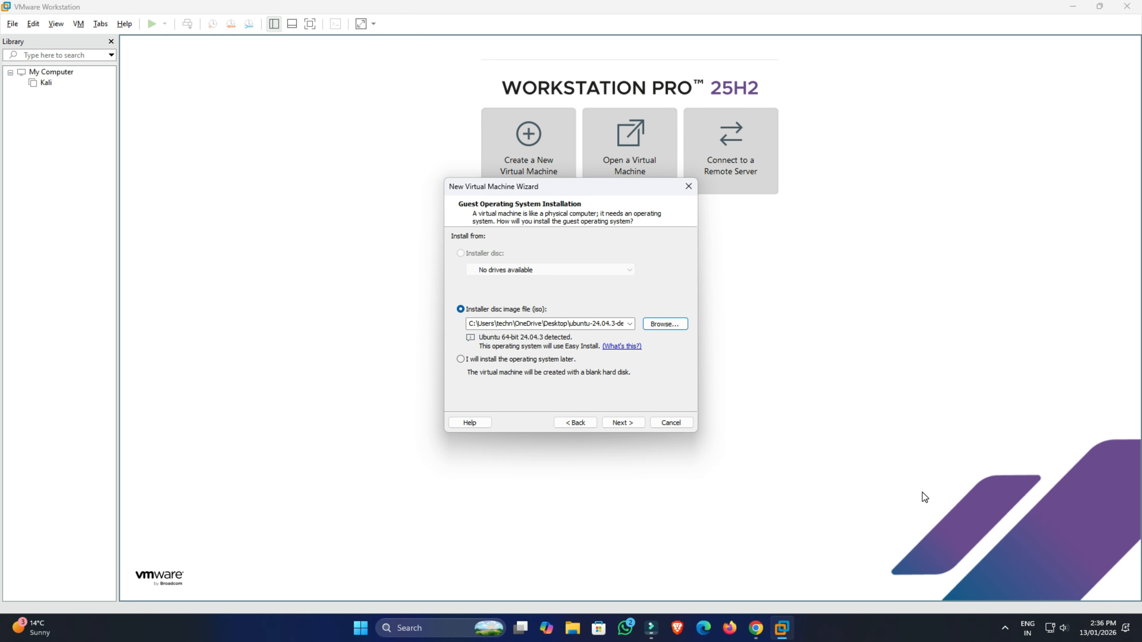
click(626, 423)
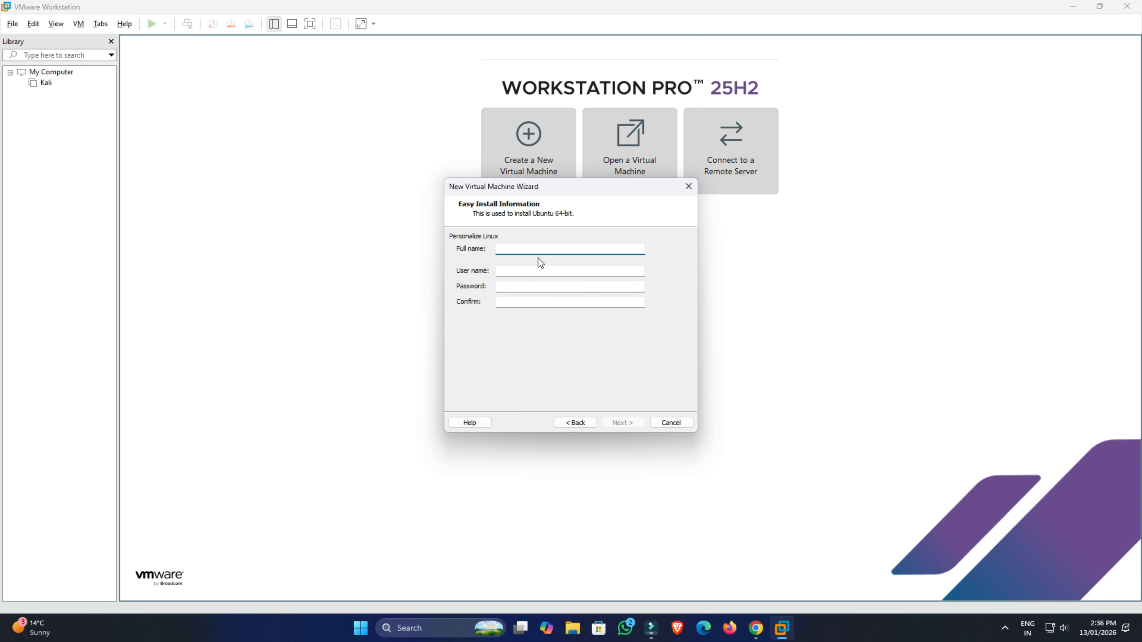
Fill in Easy Install with full name Ubuntu, a user name, and the account password twice, then continue.
text(Ubuntu)
key(Tab)
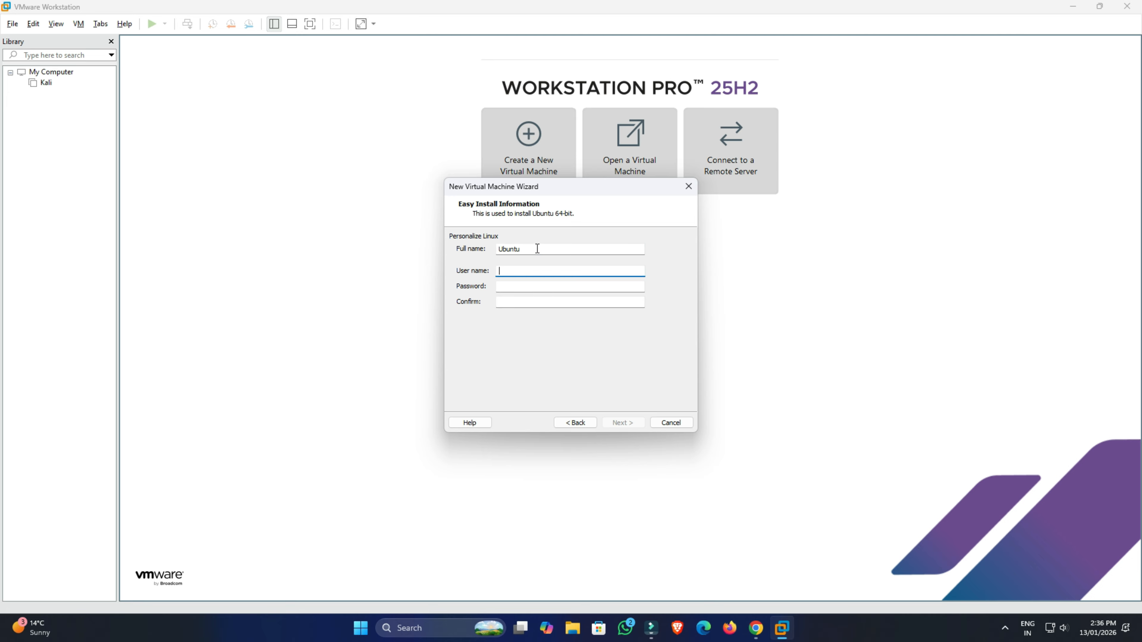
text(technicalfix)
key(Tab)
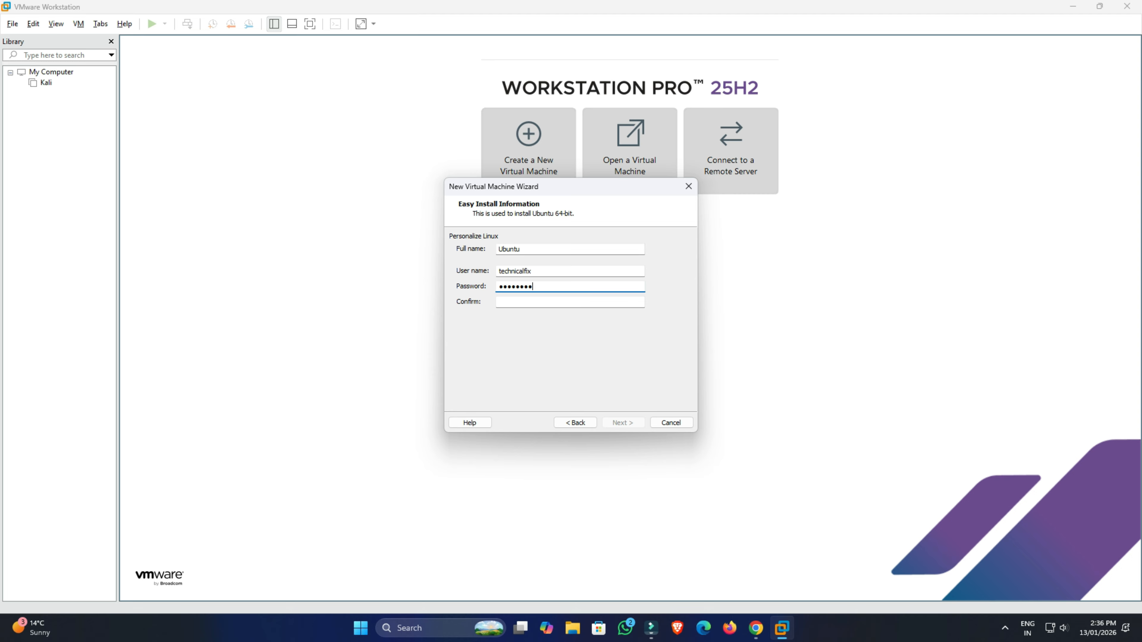
key(Tab)
text(12345678)
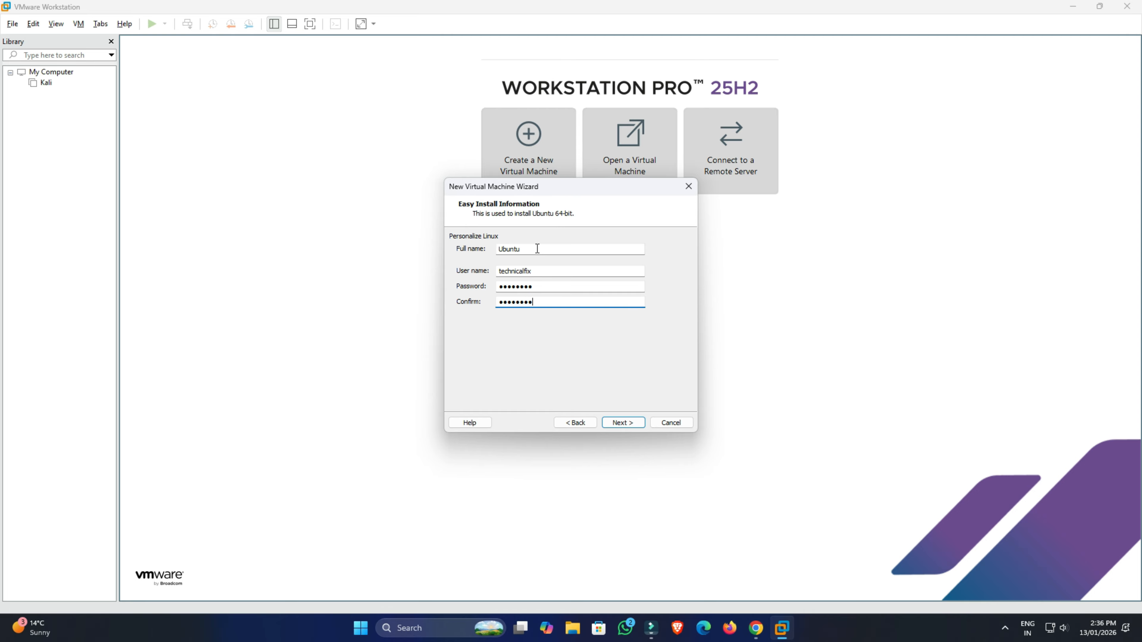
click(629, 424)
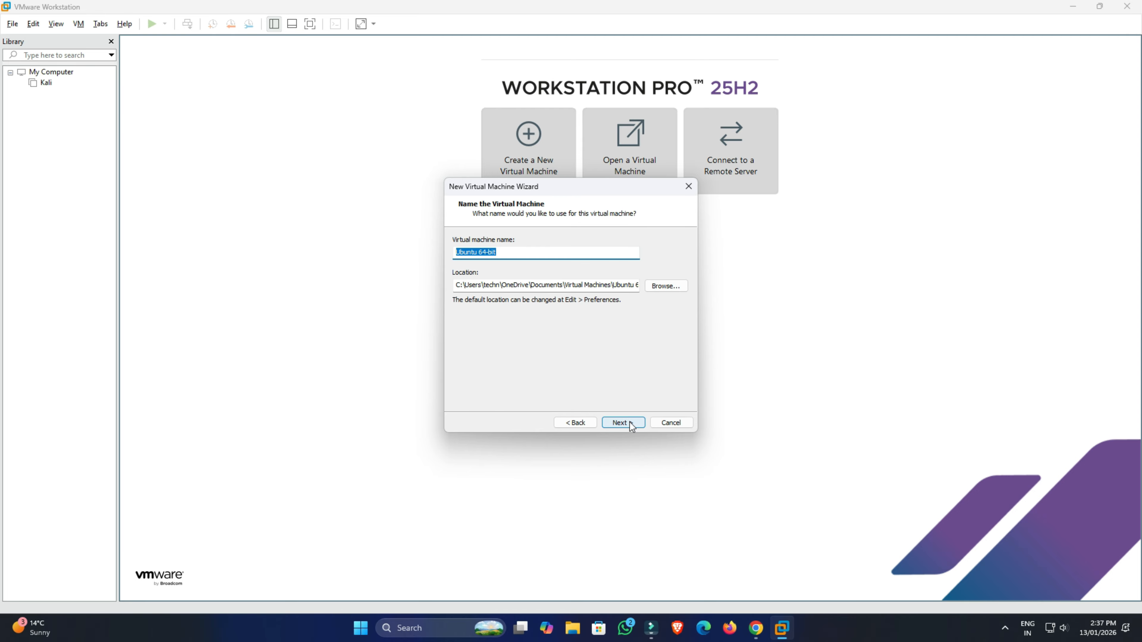
Inspect the default virtual machine name and the full location path.
click(505, 252)
drag(503, 250, 455, 254)
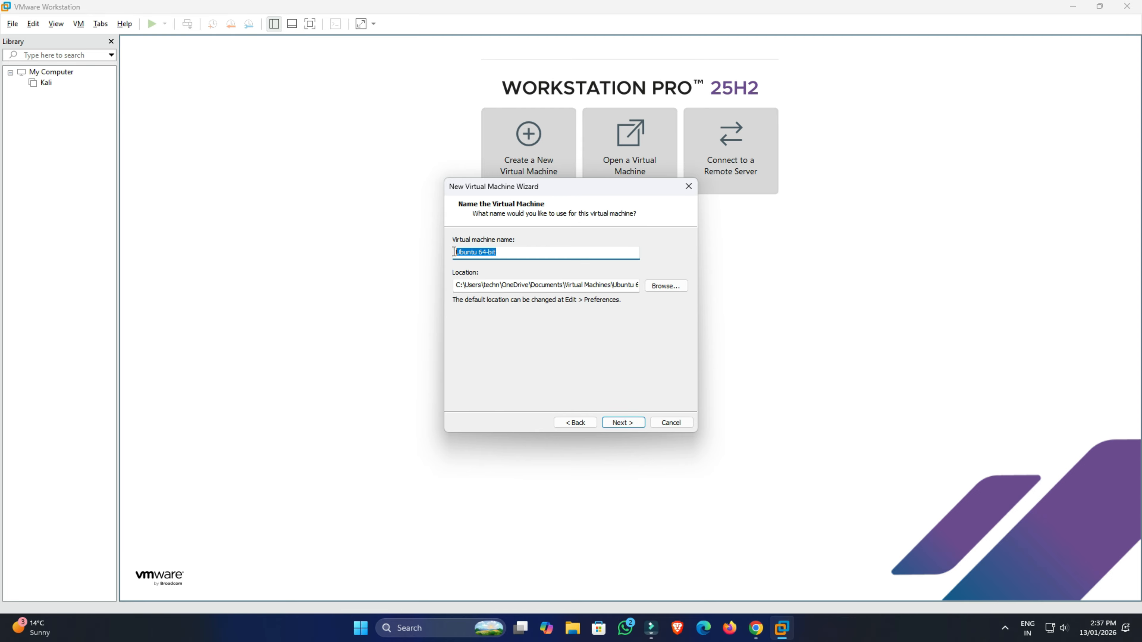
click(472, 289)
drag(456, 287, 658, 289)
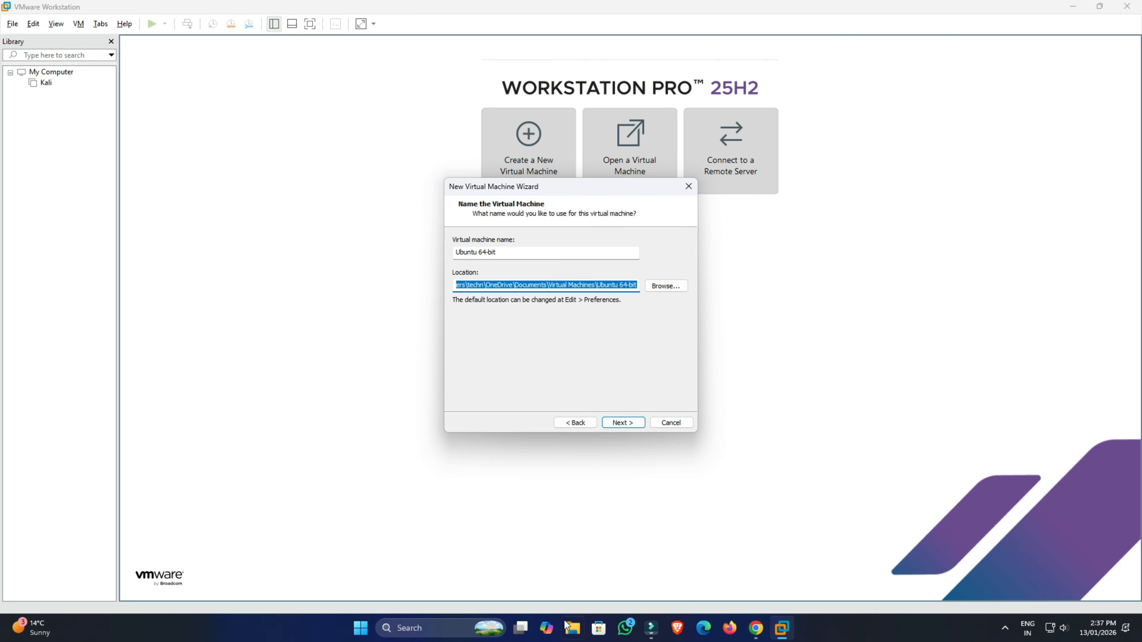
In File Explorer, create a new folder named Ubuntu Latest Version on New Volume (D:) and close Explorer.
click(572, 628)
click(47, 321)
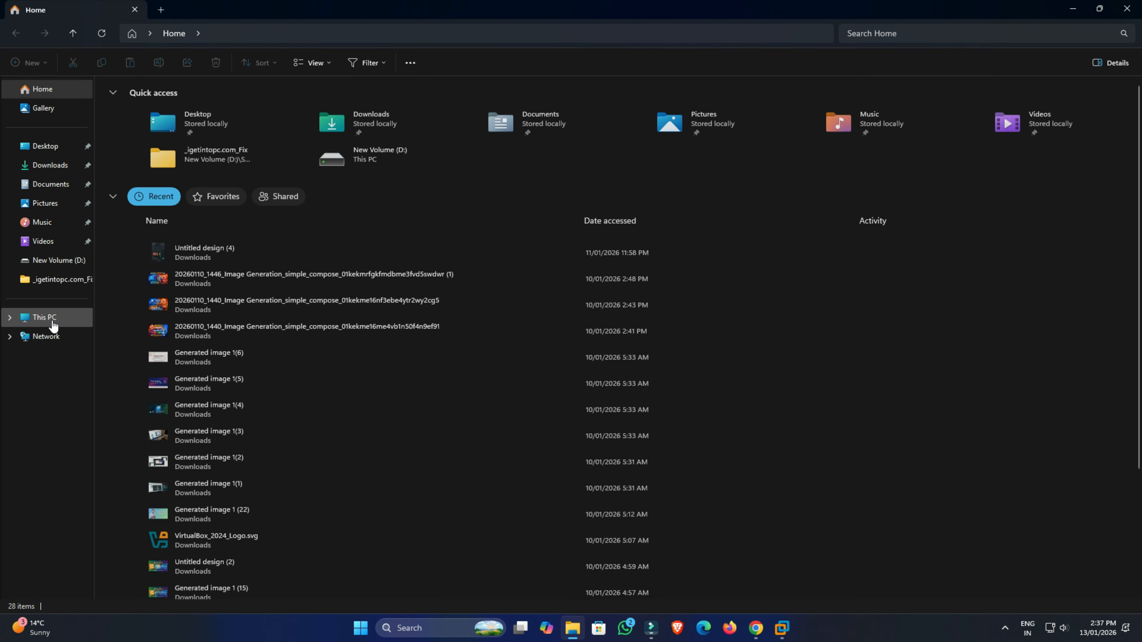
double_click(321, 114)
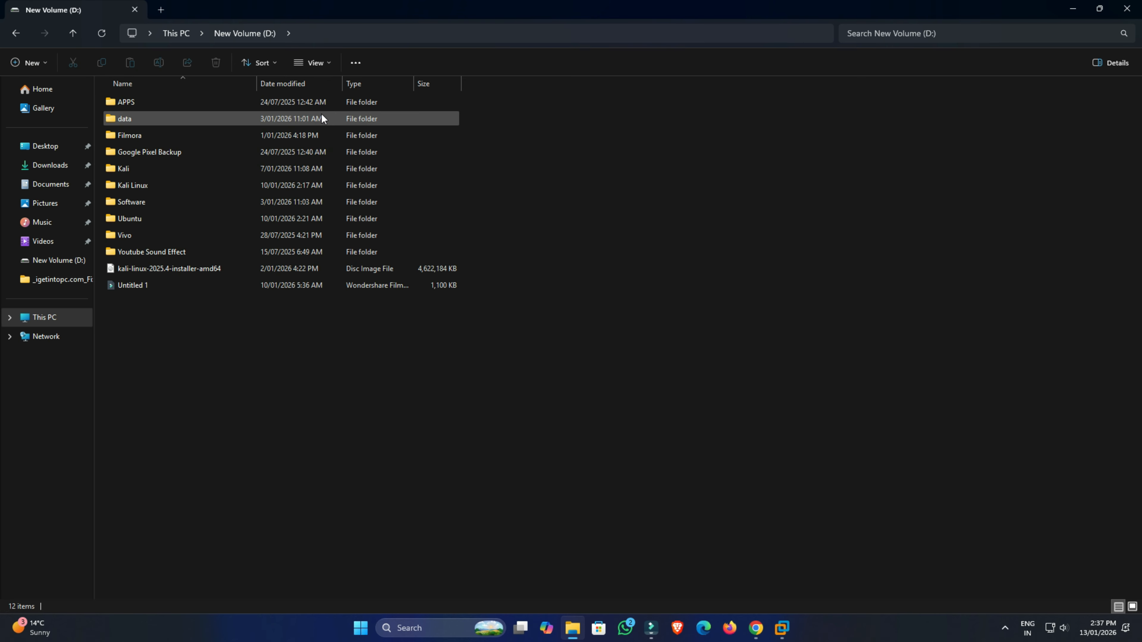
right_click(236, 414)
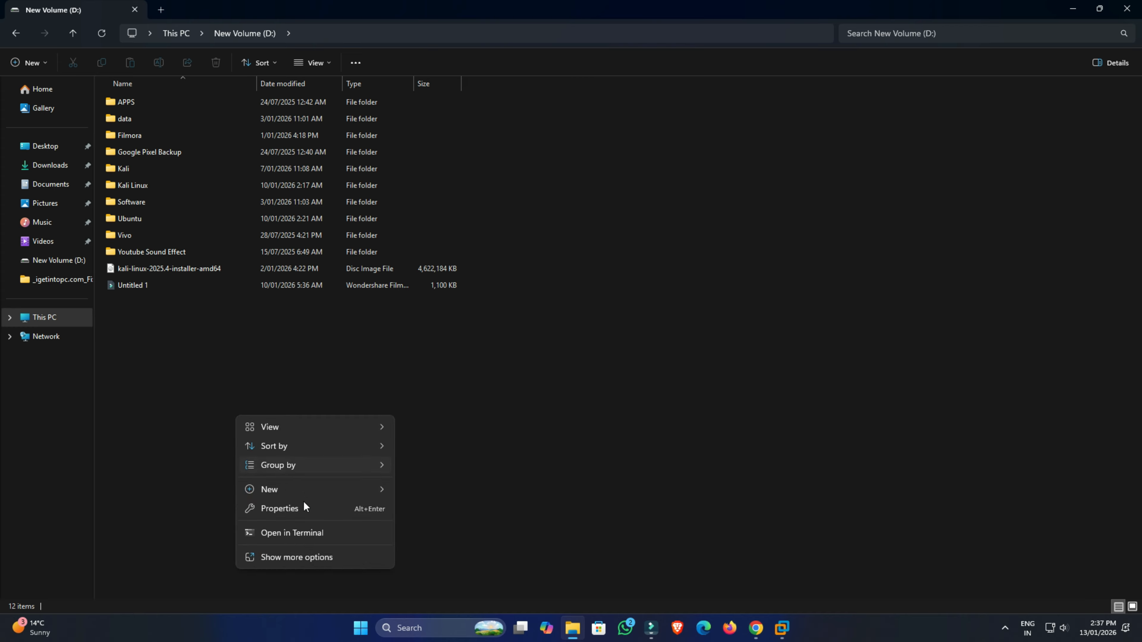
mouse_move(314, 491)
click(411, 489)
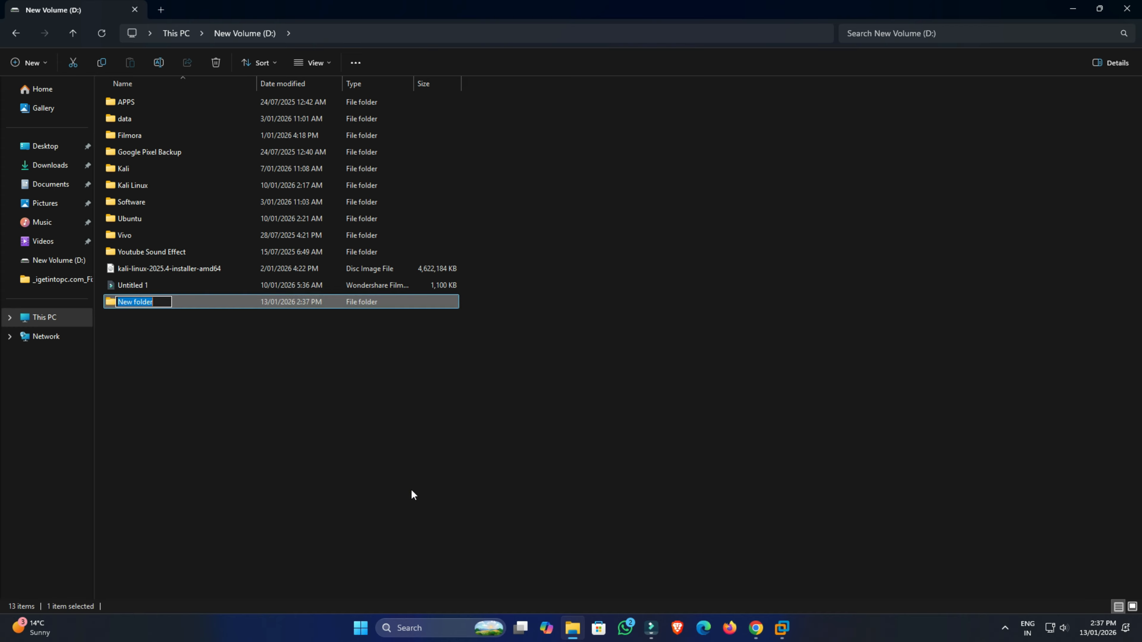
text(Ubuntu Latest Version)
key(Return)
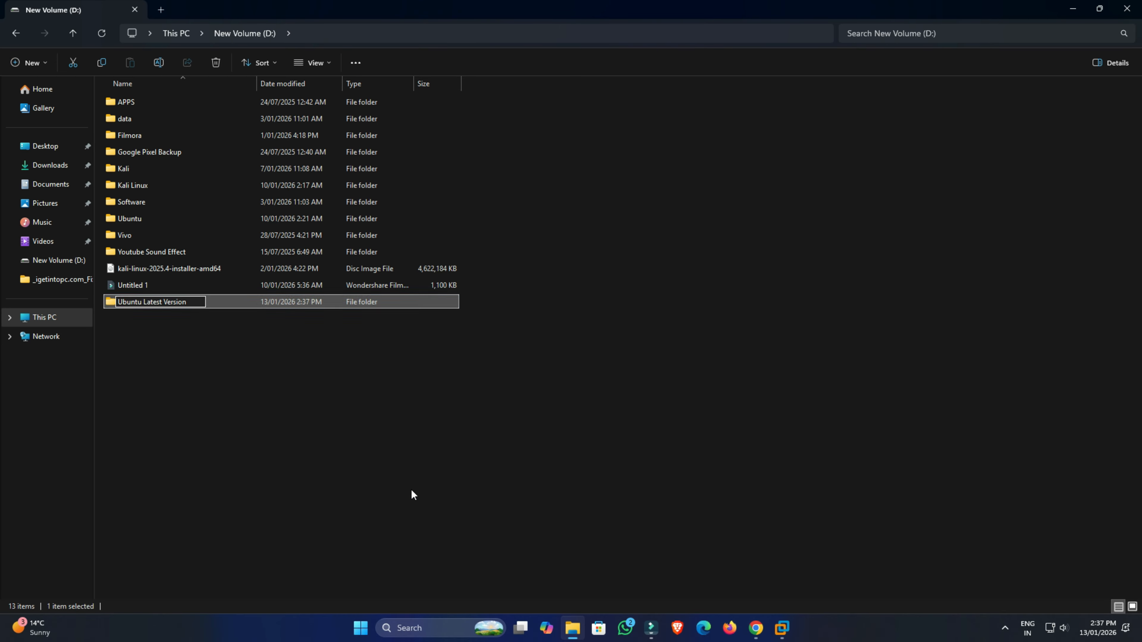
click(171, 322)
click(158, 302)
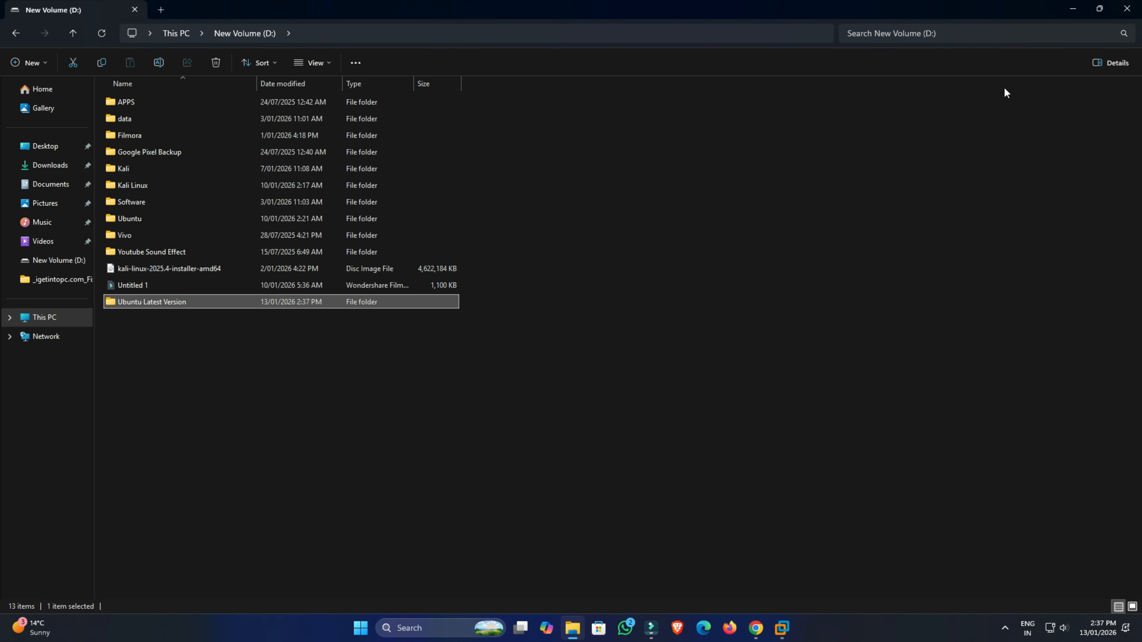
click(1127, 8)
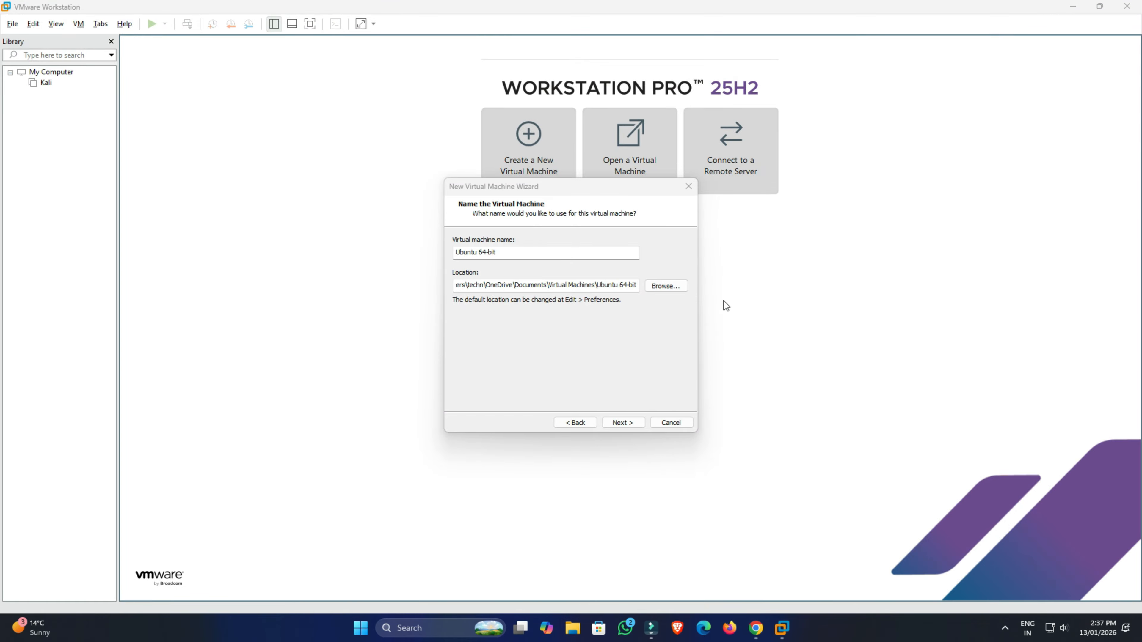
Browse for the virtual machine location and set it to the Ubuntu Latest Version folder on drive D:.
click(672, 285)
scroll(568, 349, down, 1)
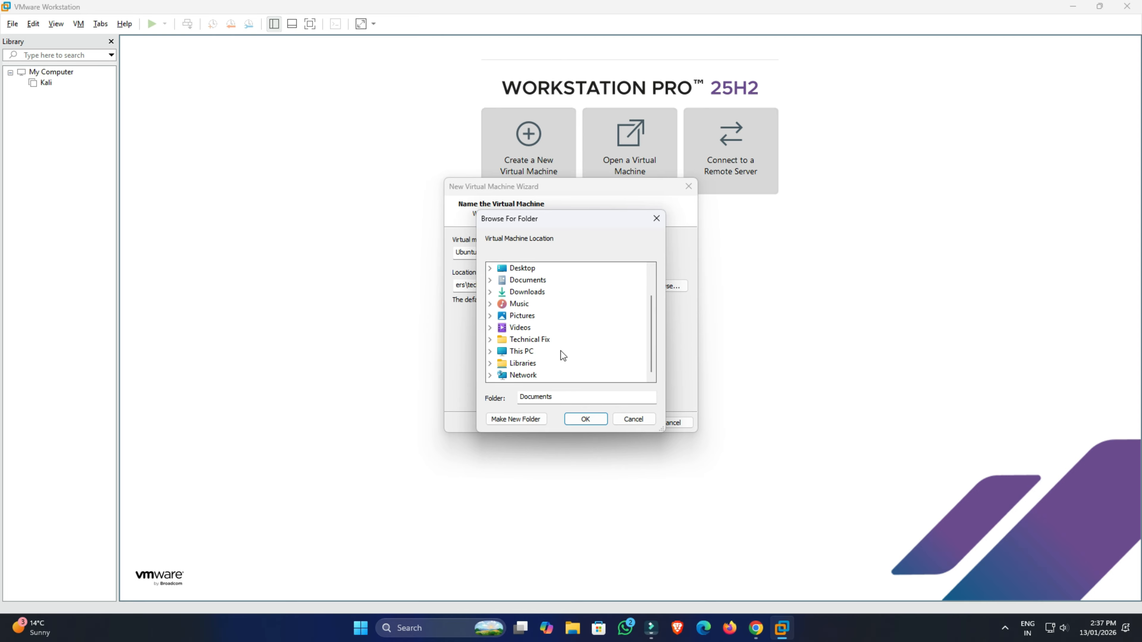
click(490, 351)
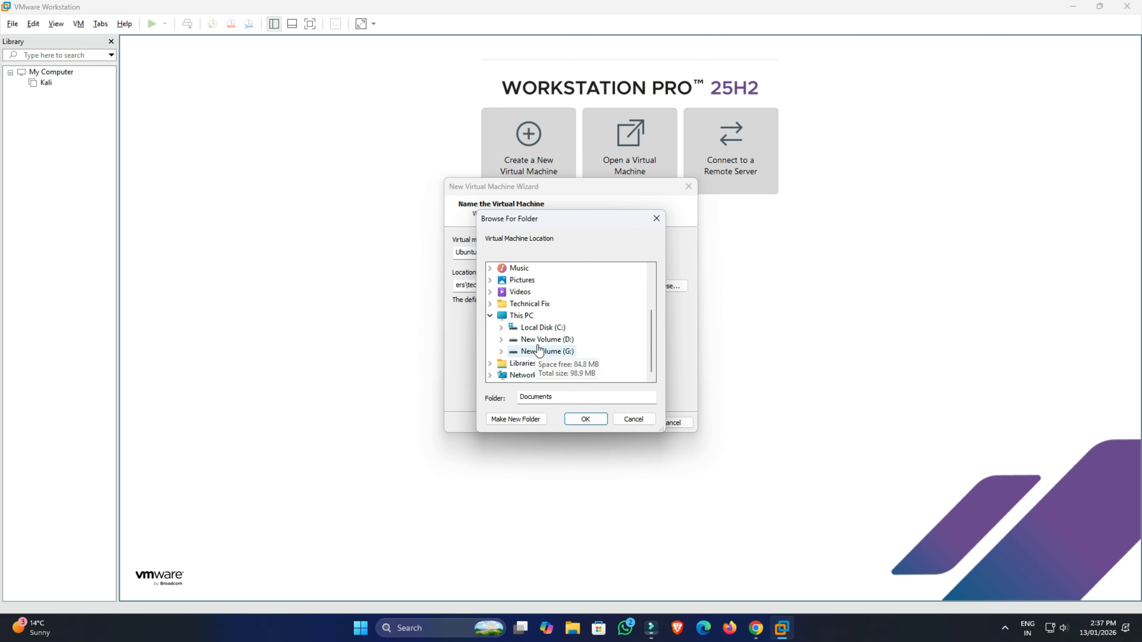
click(502, 340)
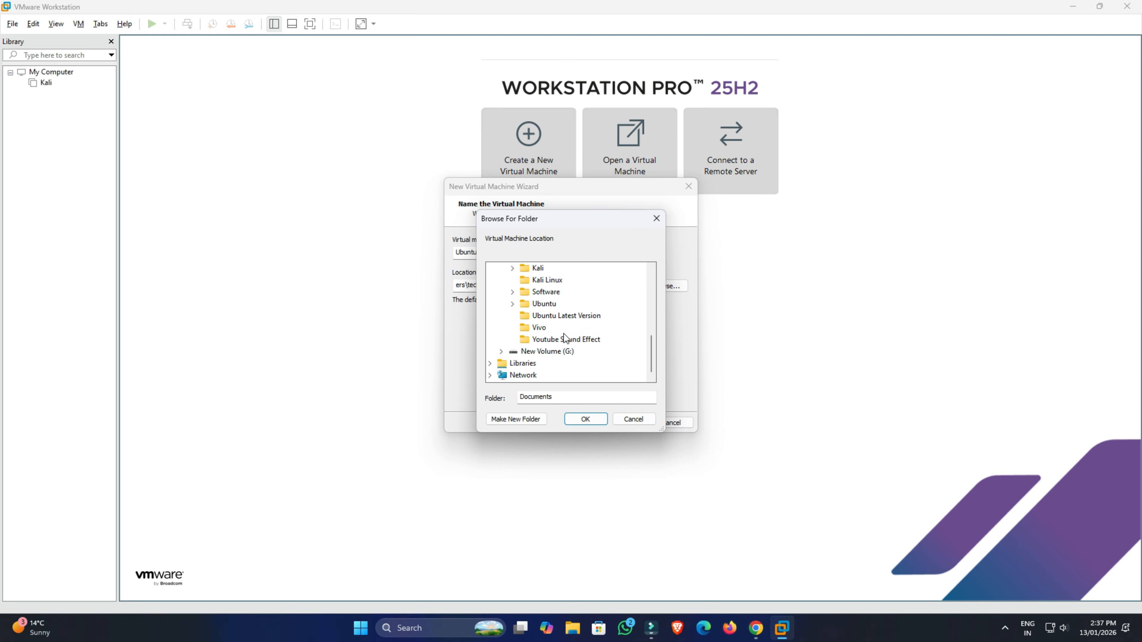
click(567, 316)
click(585, 418)
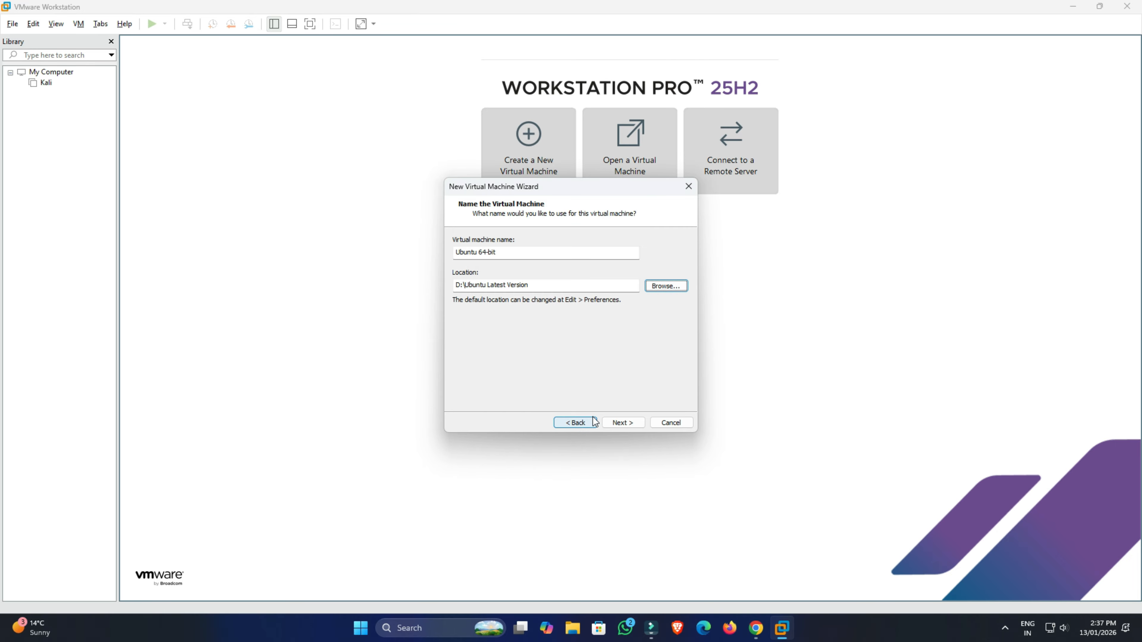
click(532, 284)
drag(533, 285, 467, 287)
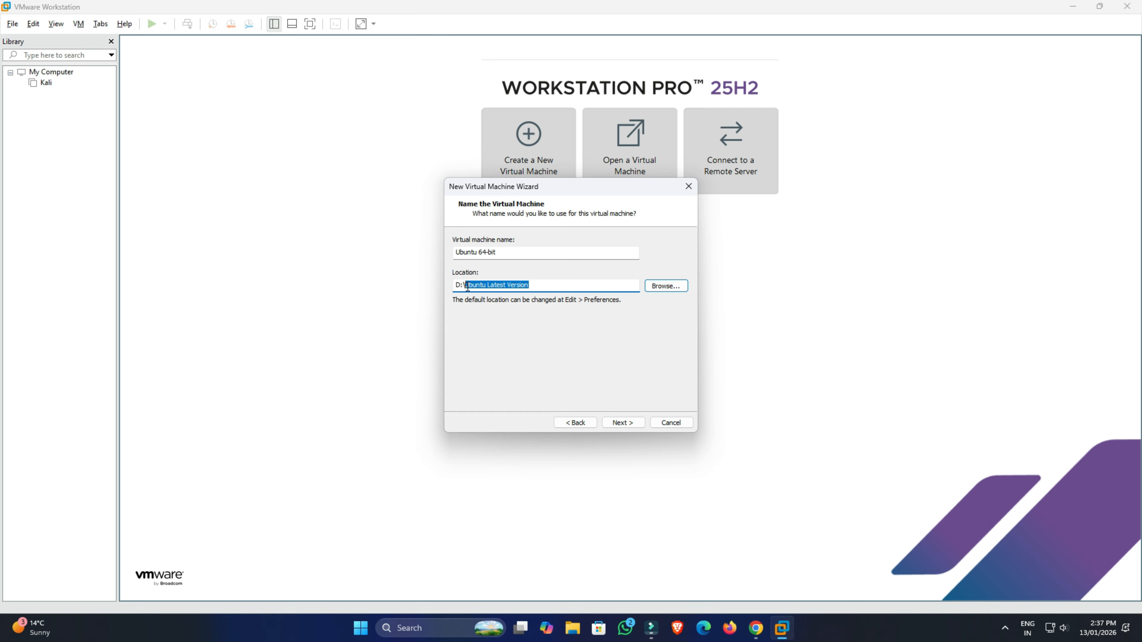
Continue to the disk capacity page, set the maximum disk size to 80 GB, and continue.
click(628, 423)
drag(541, 268, 549, 265)
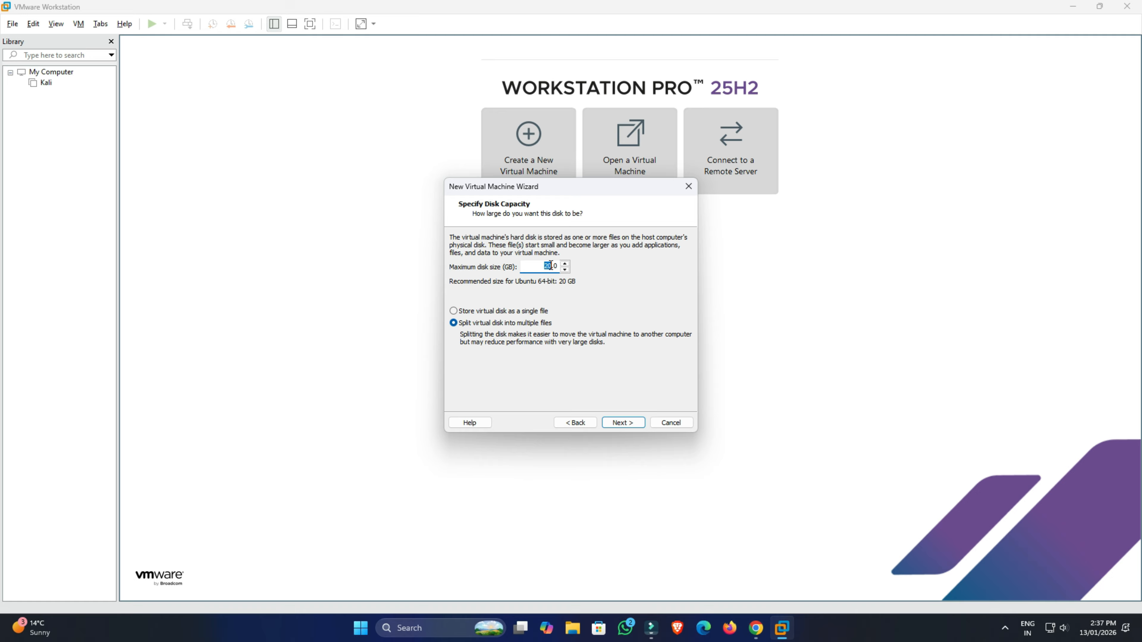
text(8)
click(626, 423)
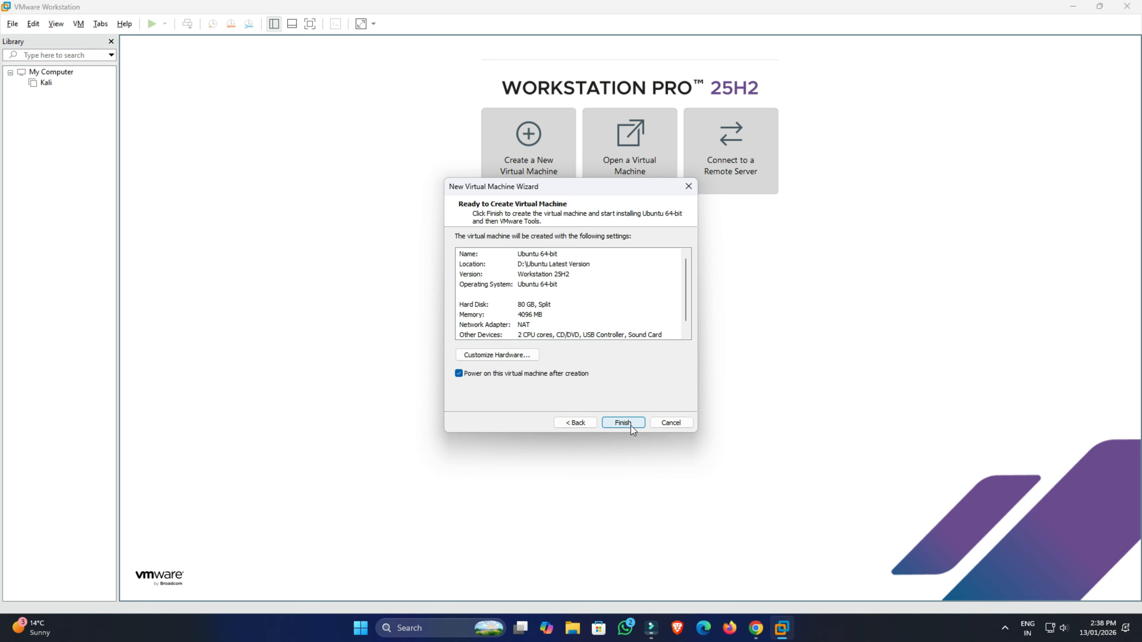
Finish the wizard to create and power on the virtual machine, and dismiss the Easy Install message bar.
click(630, 426)
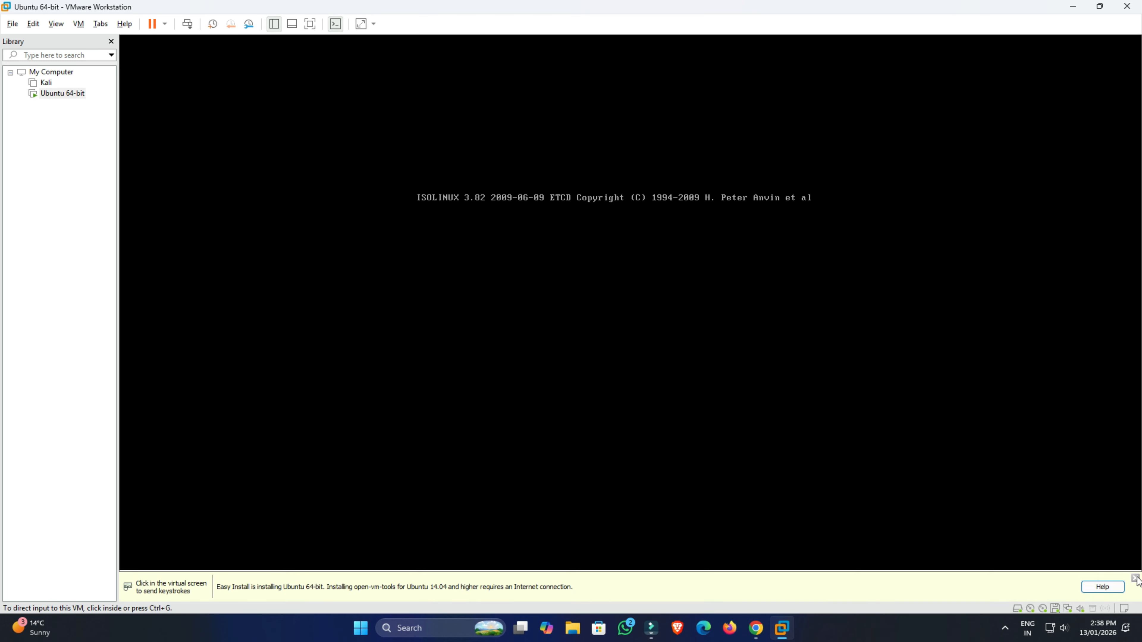
click(1136, 578)
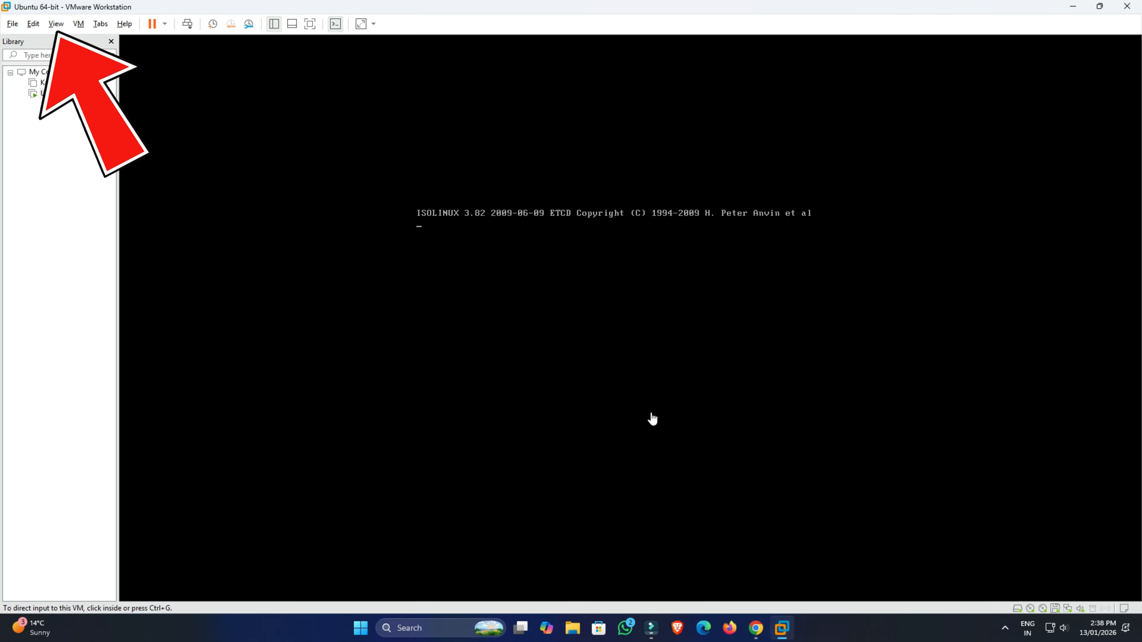
Release input from the virtual machine and switch its view to full screen.
click(652, 419)
key(ctrl+alt)
click(54, 25)
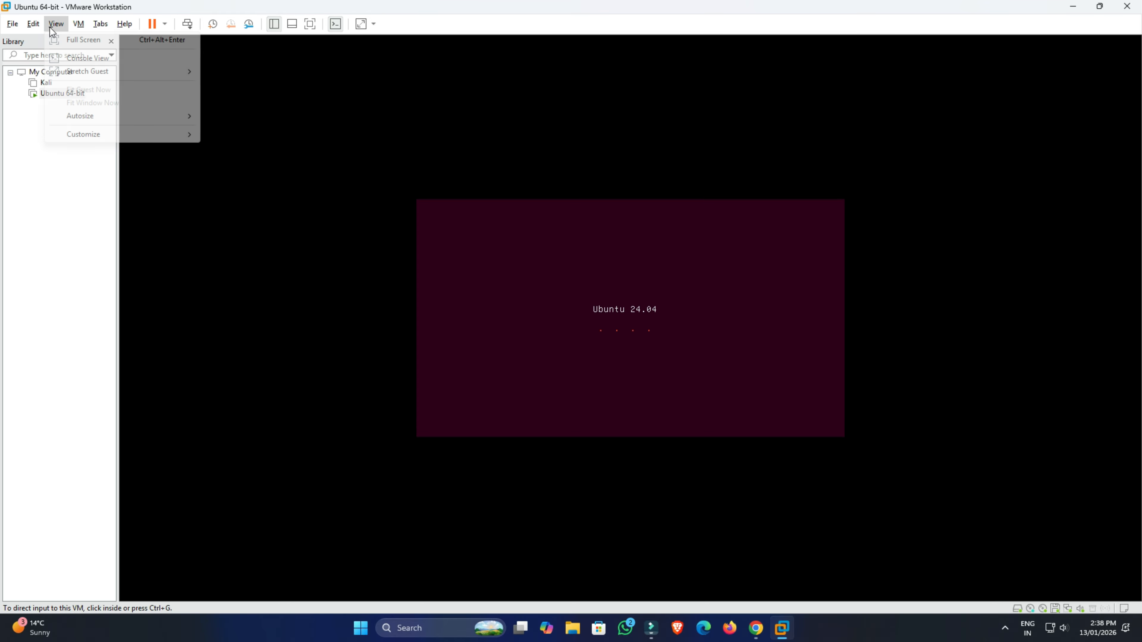
click(62, 39)
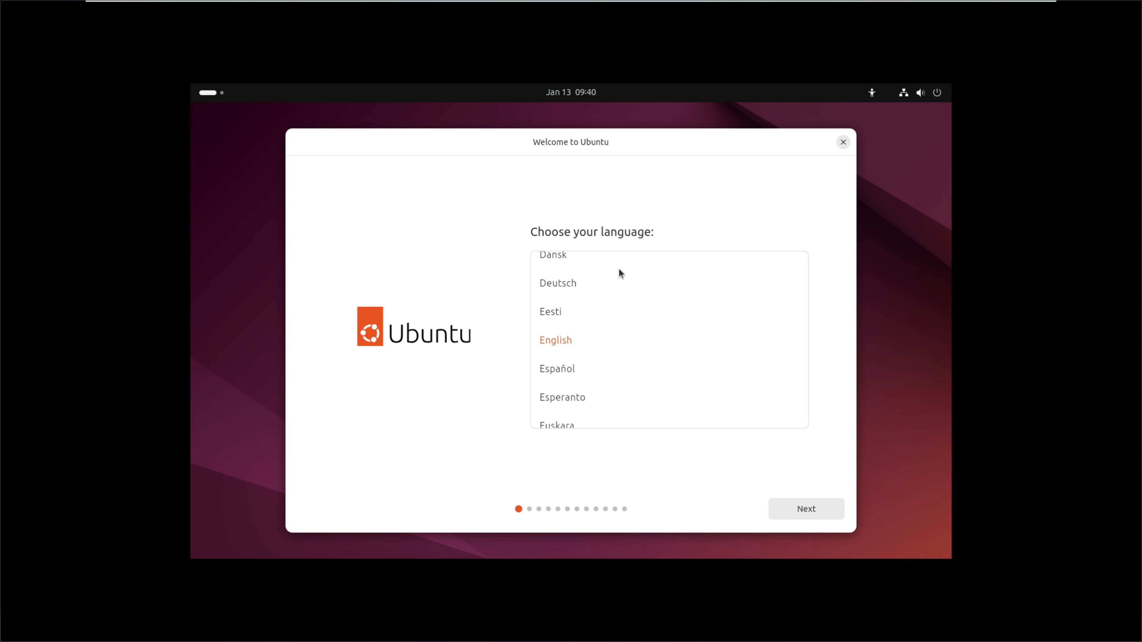
Accept English language, default accessibility, English (US) keyboard layout, and wired internet connection in the Ubuntu installer.
click(805, 508)
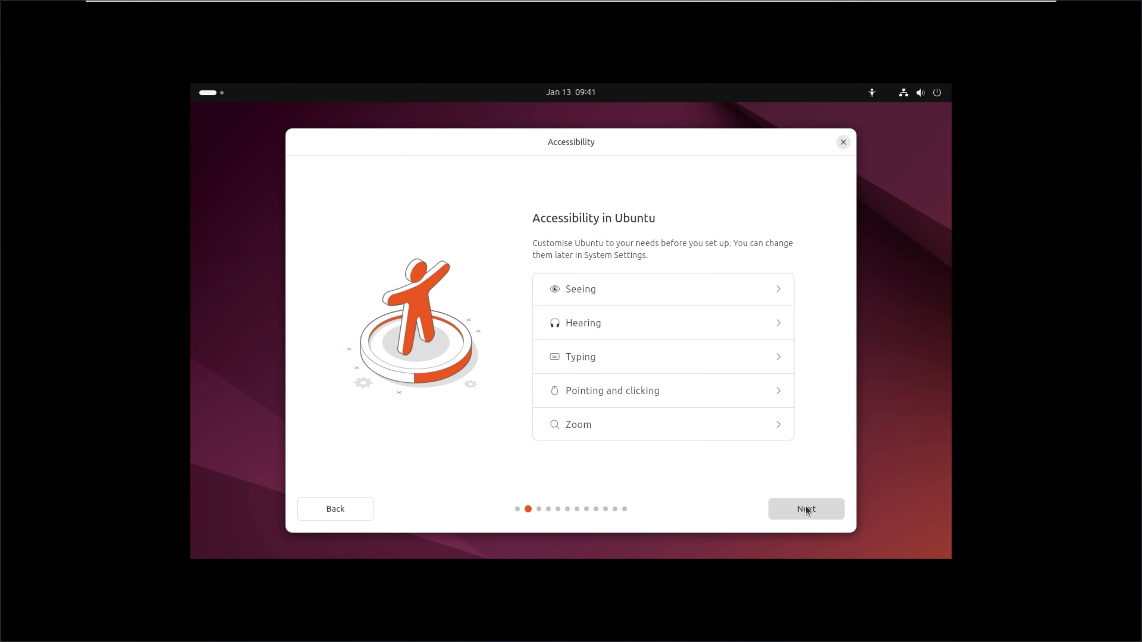
click(806, 508)
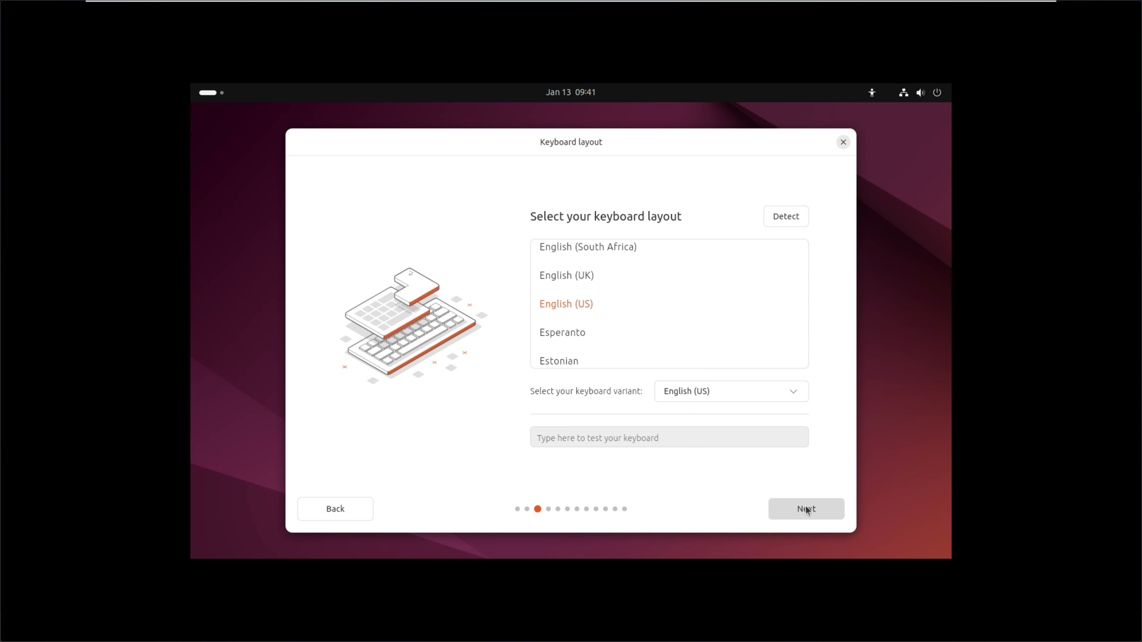
click(805, 508)
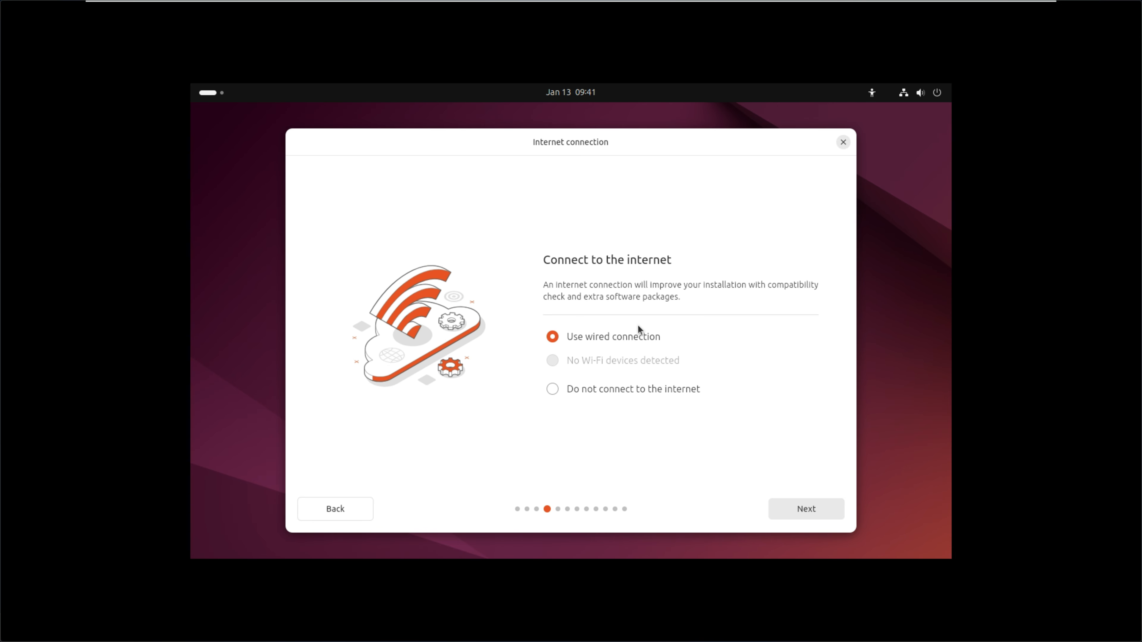
click(806, 510)
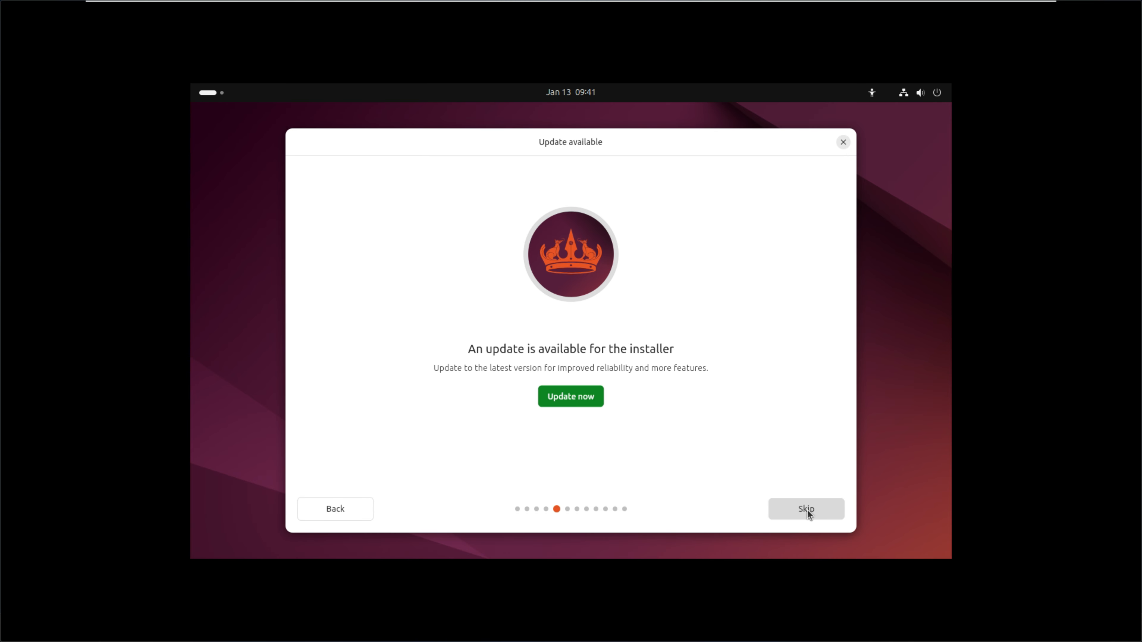